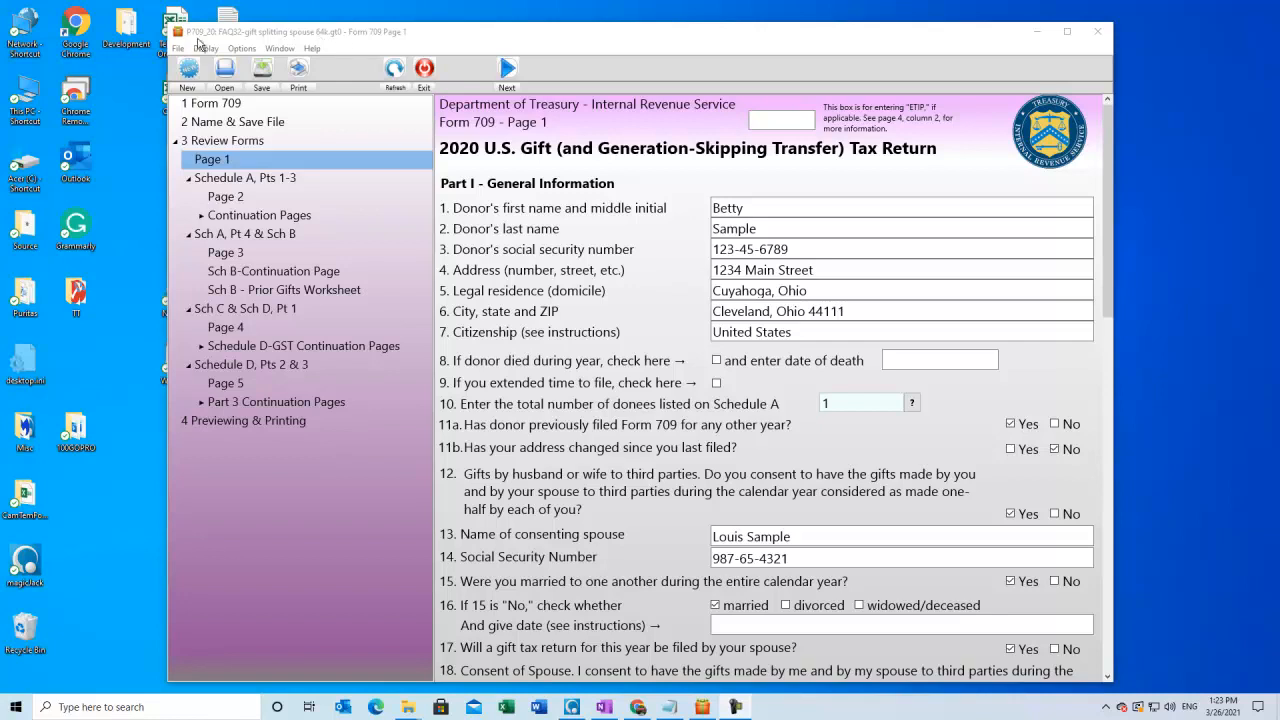
# Step: Open the return FAQ32-no gift splitting.gt0 and review the general information on Form 709 page 1
pyautogui.click(225, 68)
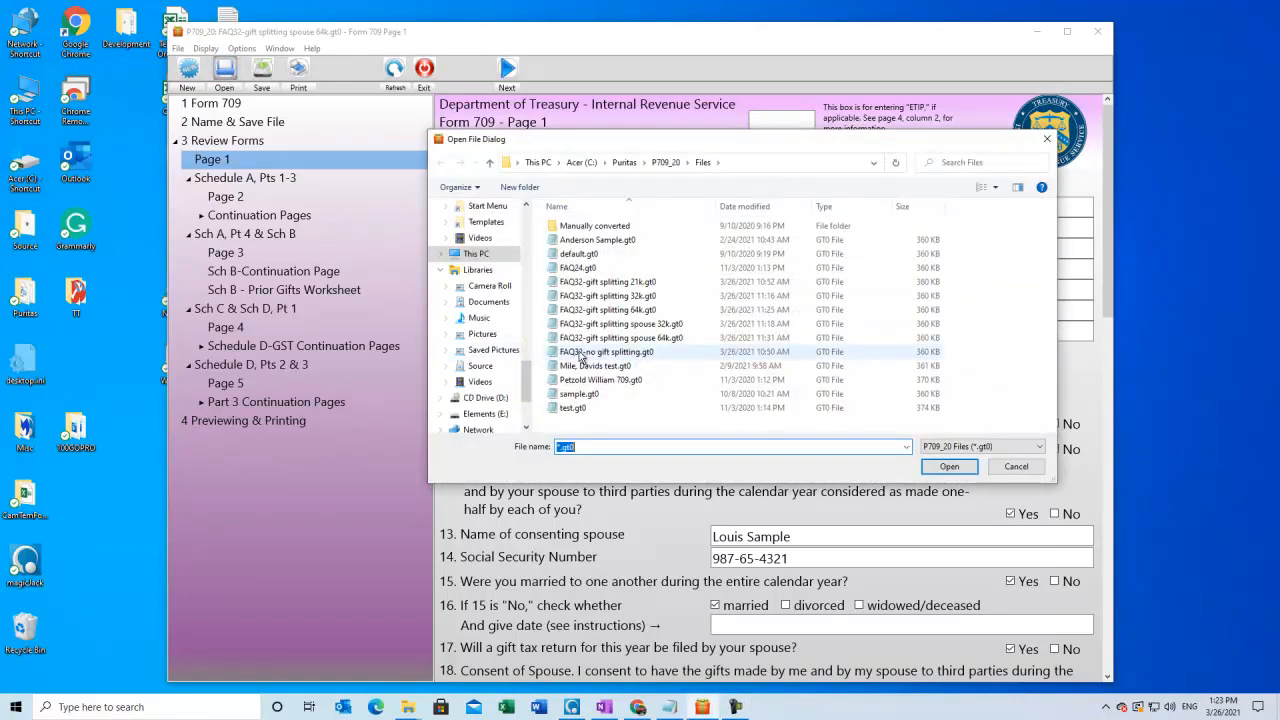
pyautogui.click(582, 352)
pyautogui.click(975, 470)
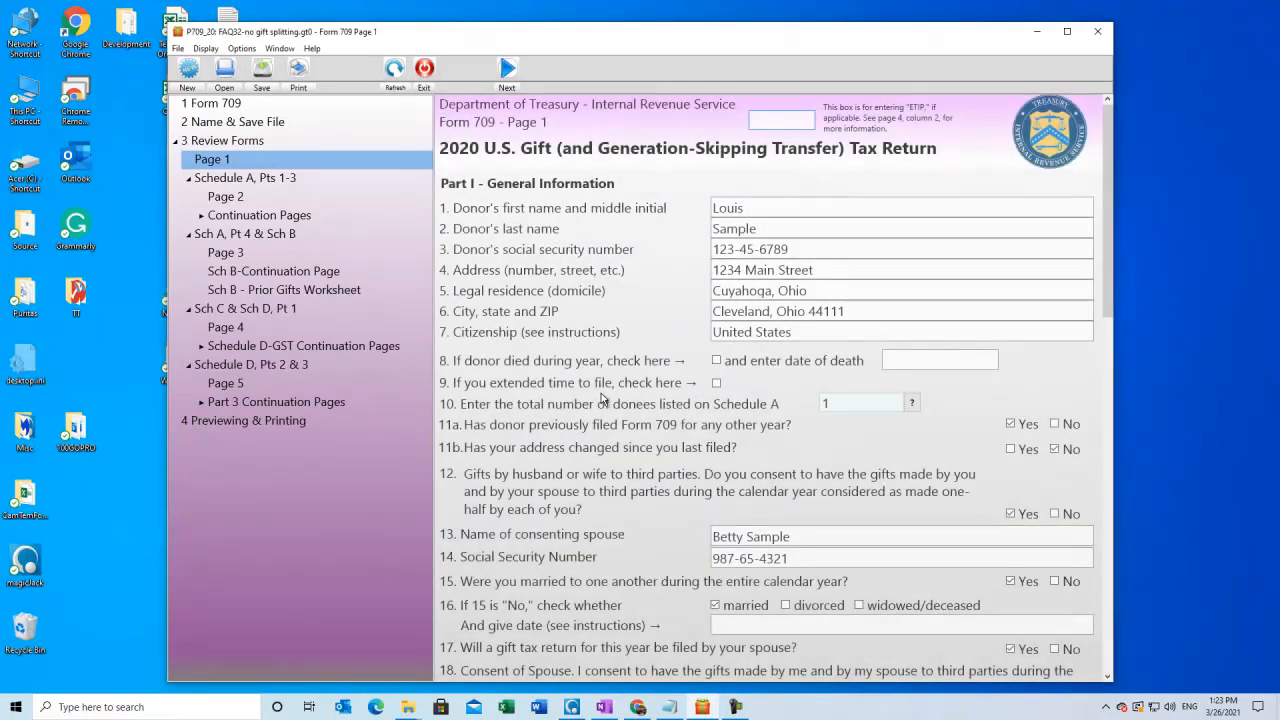
pyautogui.scroll(-3, 590, 398)
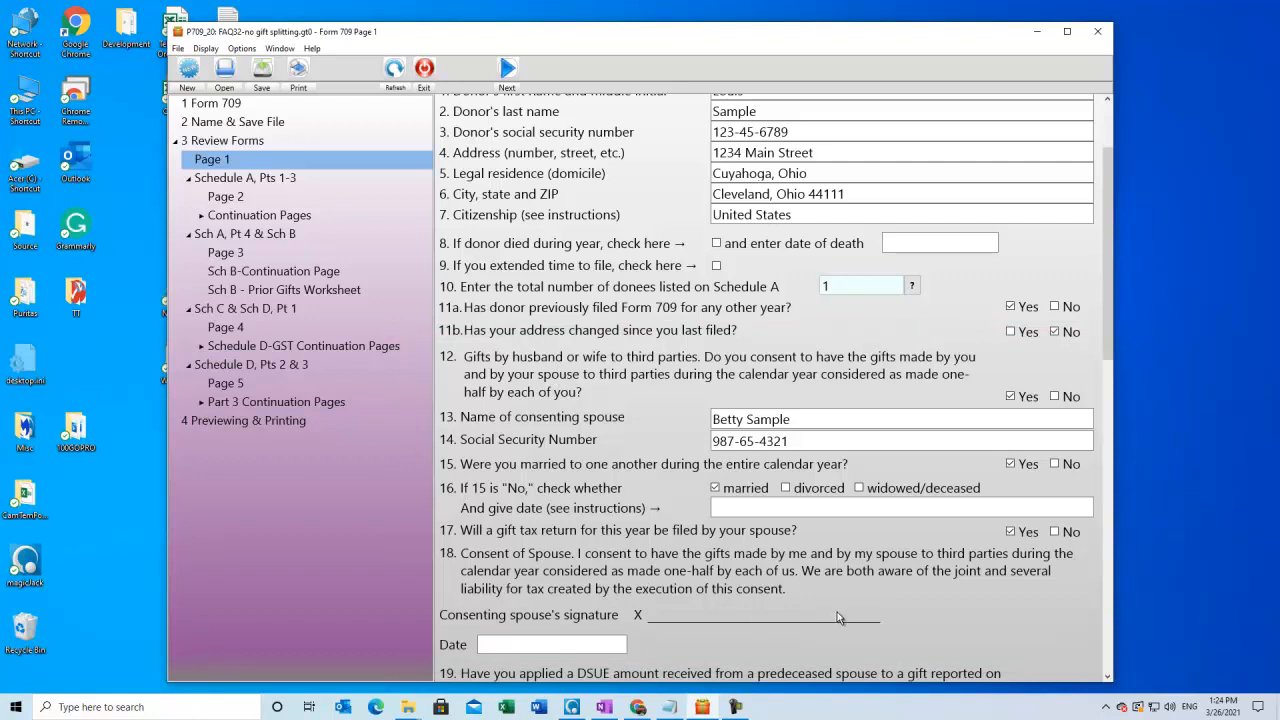
# Step: Check the donor's name and the consenting spouse's name in Part 1 of the return without gift splitting
pyautogui.scroll(2, 760, 200)
pyautogui.click(741, 208)
pyautogui.scroll(-2, 741, 300)
pyautogui.click(741, 421)
# Step: Look at Schedule A on page 2 and examine the Part 2 tax computation on page 1, including the applicable credit
pyautogui.click(222, 196)
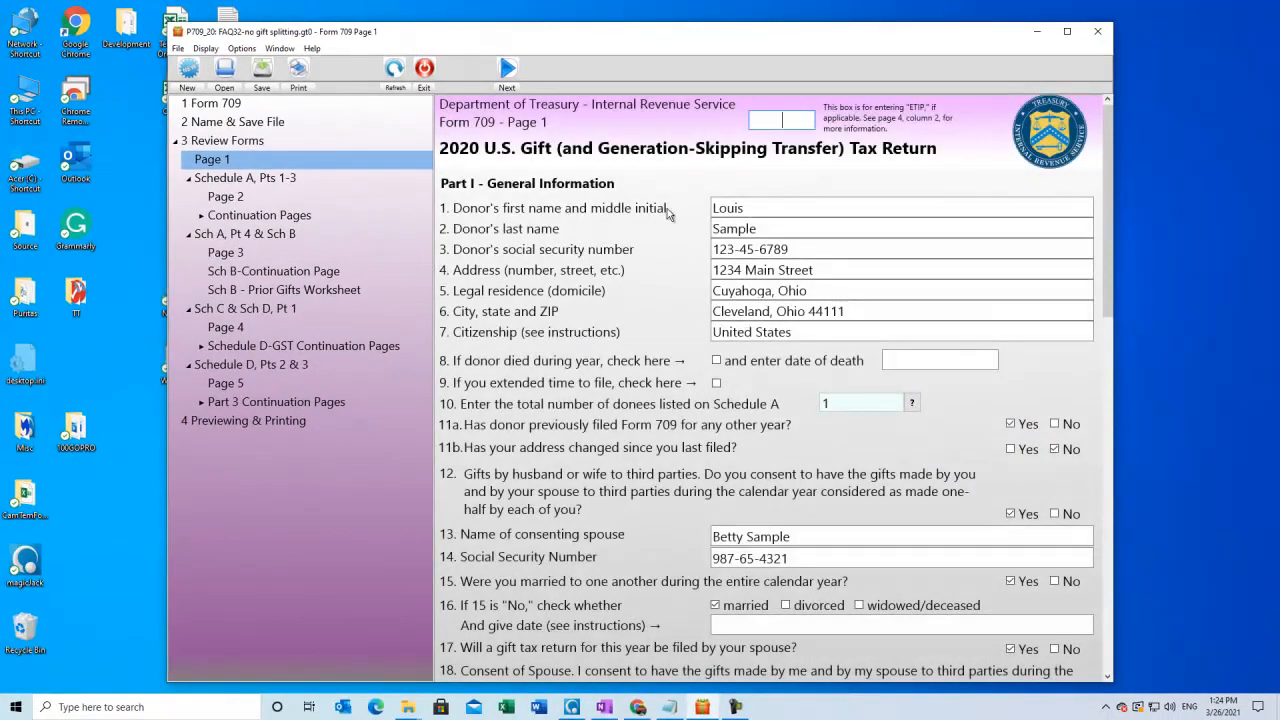
pyautogui.scroll(-10, 650, 230)
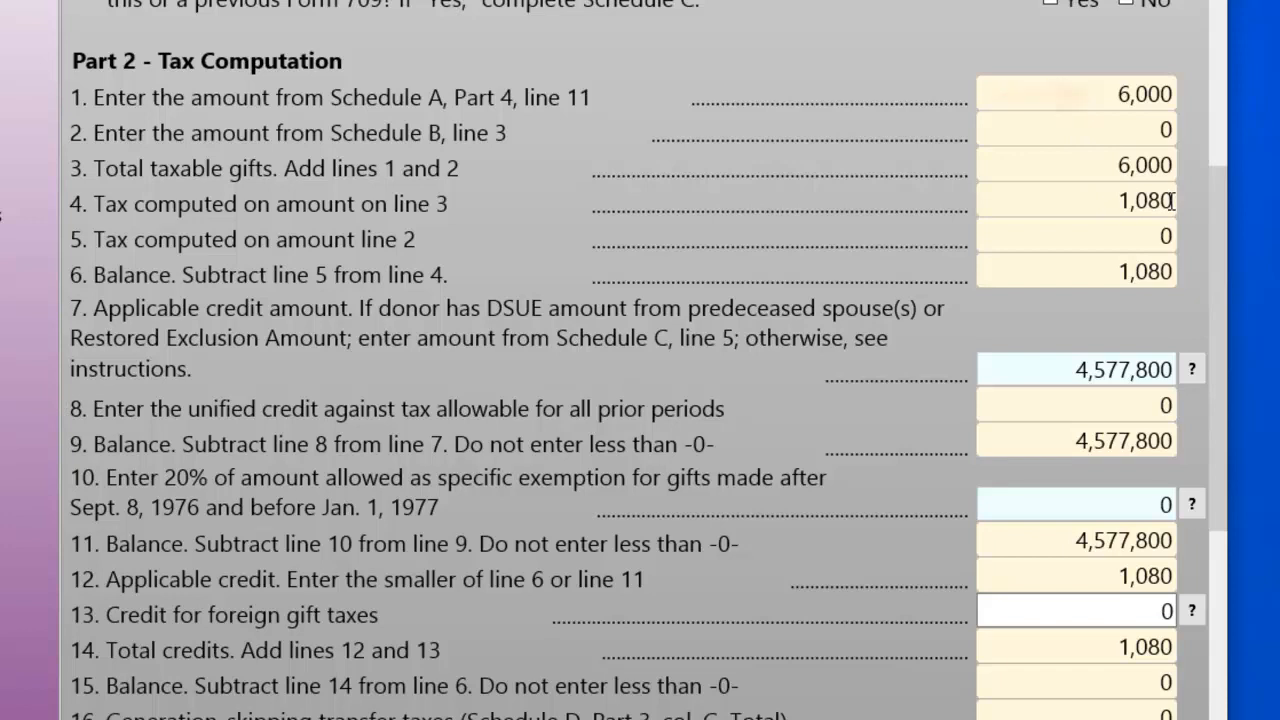
pyautogui.click(1122, 380)
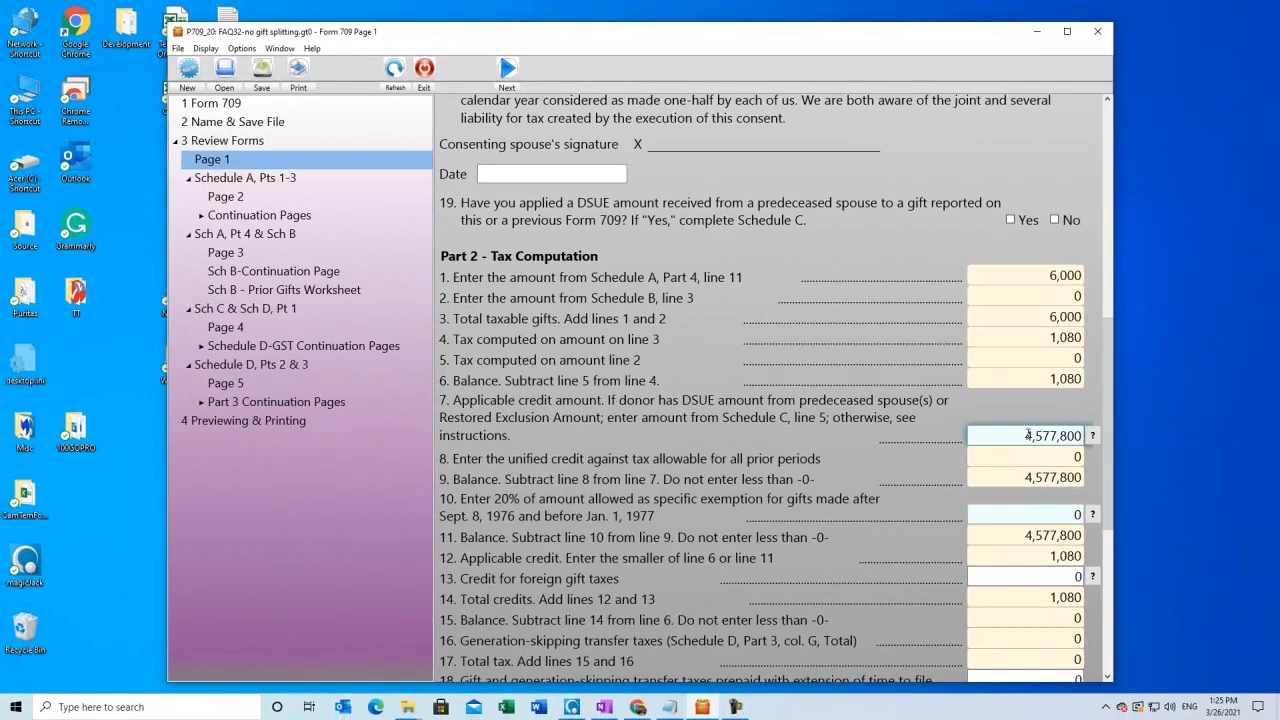
# Step: Open the return FAQ32-gift splitting 21k.gt0 and review its page 1 gift-splitting and spousal consent entries
pyautogui.click(226, 88)
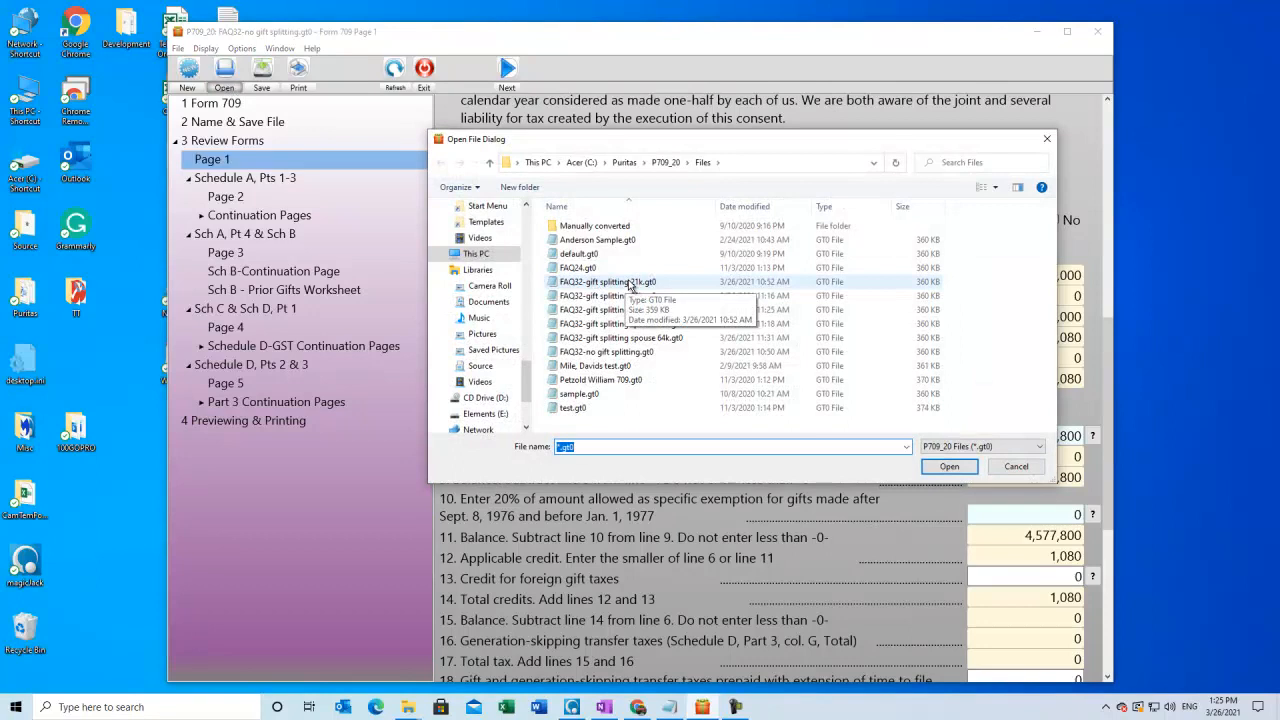
pyautogui.doubleClick(629, 282)
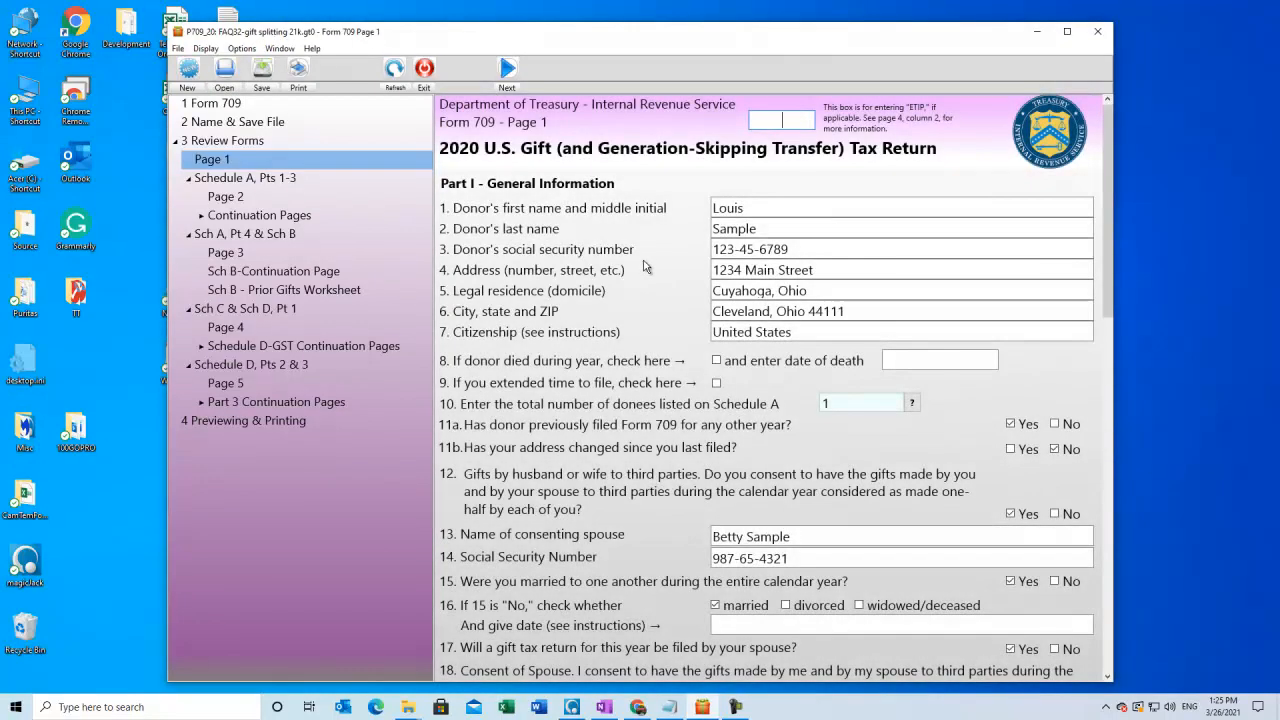
pyautogui.scroll(-5, 650, 266)
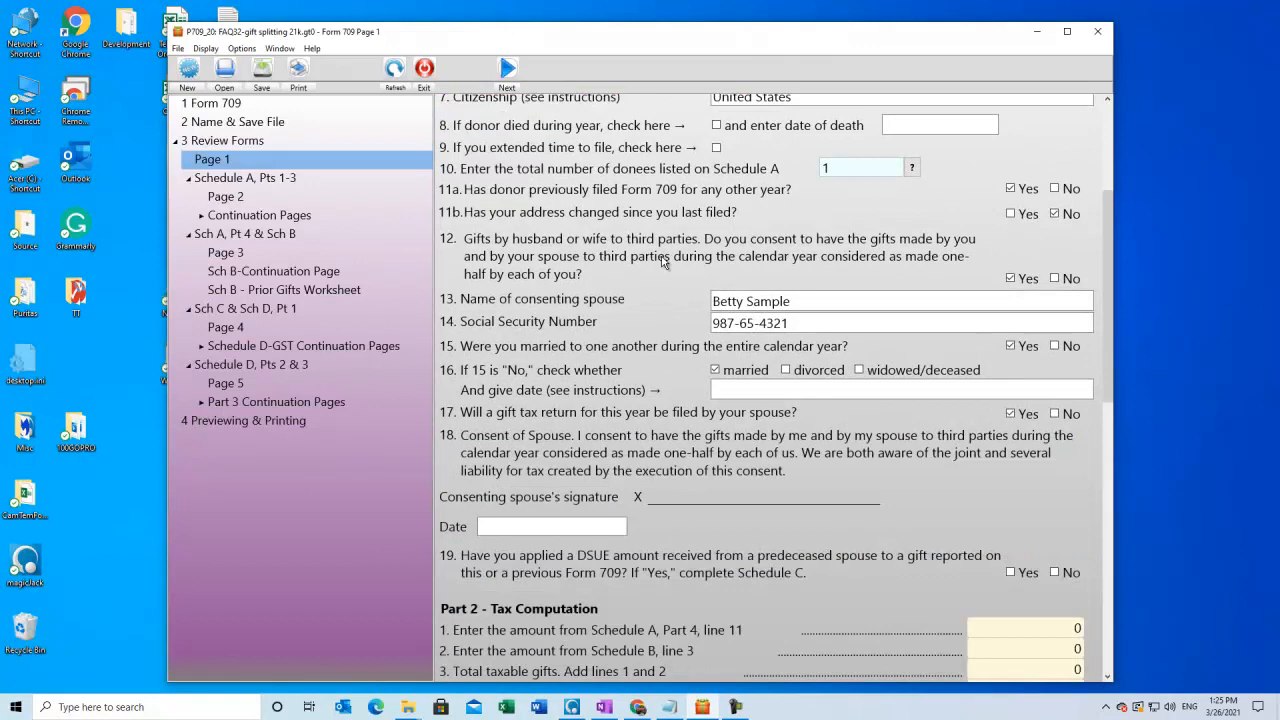
# Step: Examine the split gift to the son in Schedule A, Part 1 on page 2 of the 21k return
pyautogui.click(245, 196)
pyautogui.click(727, 386)
pyautogui.click(666, 309)
pyautogui.click(886, 309)
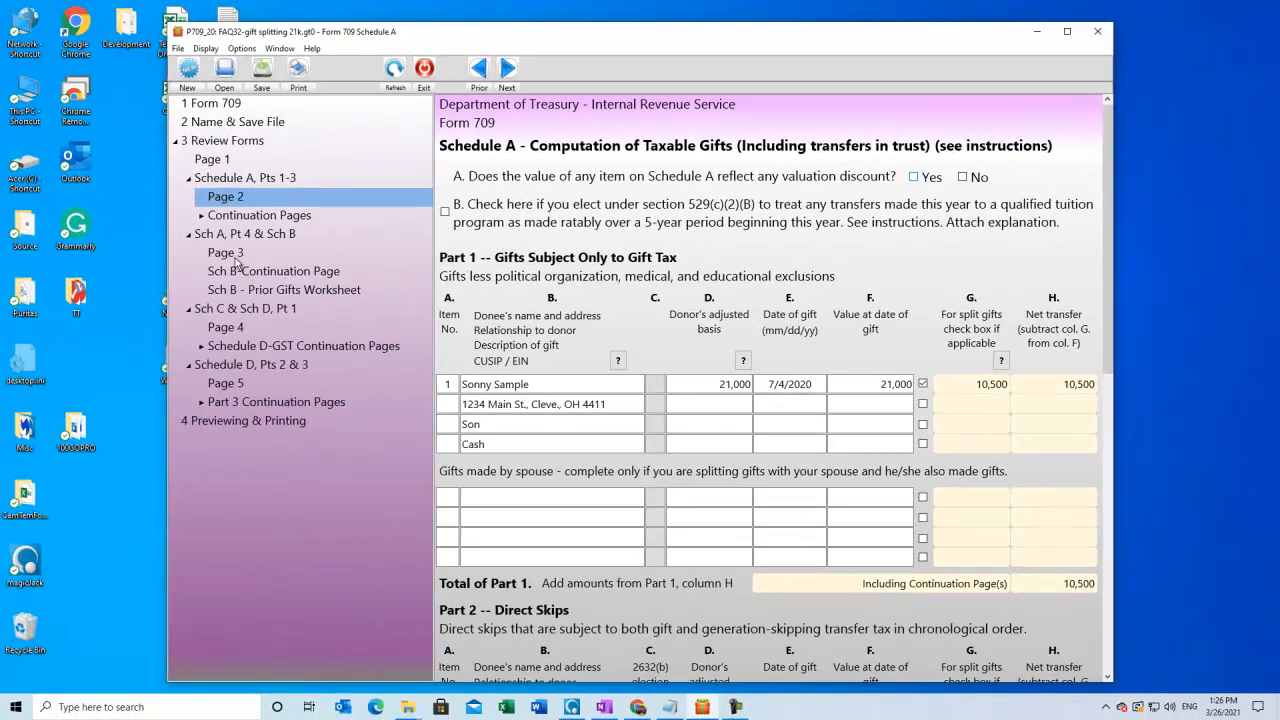
# Step: Review the taxable gift reconciliation on page 3 and the Part 2 tax computation on page 1 of the 21k return
pyautogui.click(230, 254)
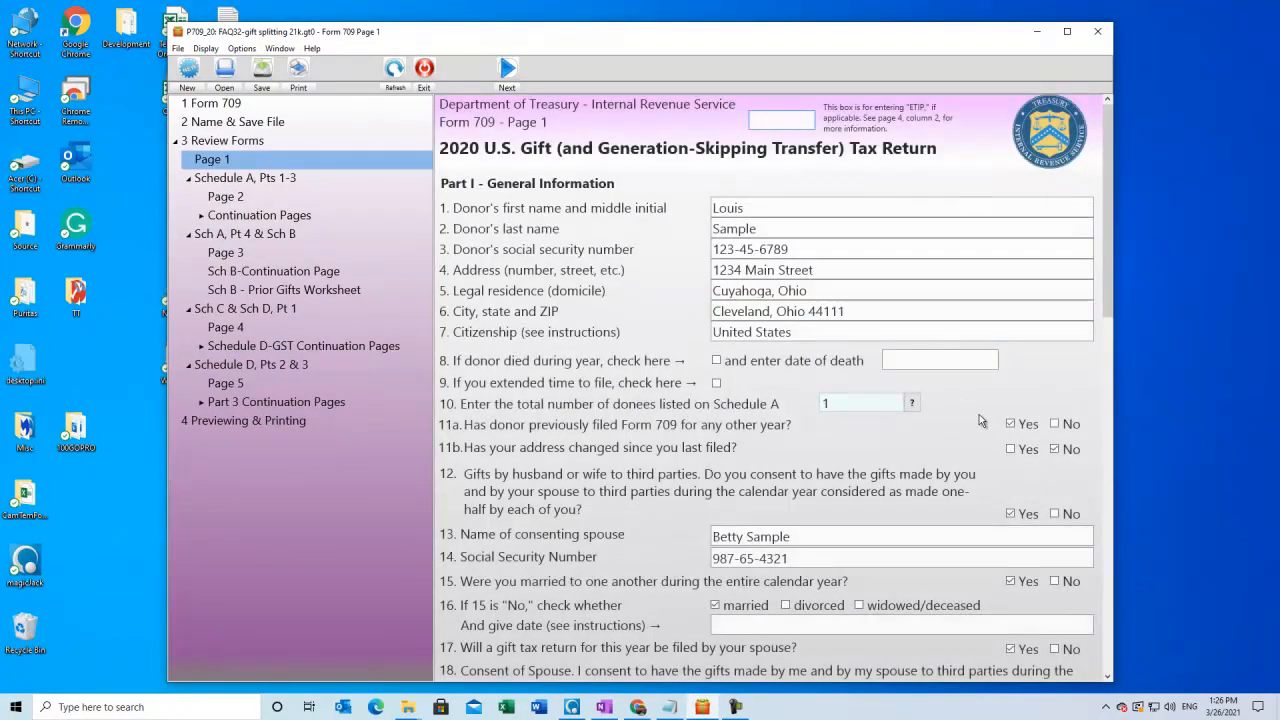
pyautogui.scroll(-5, 978, 406)
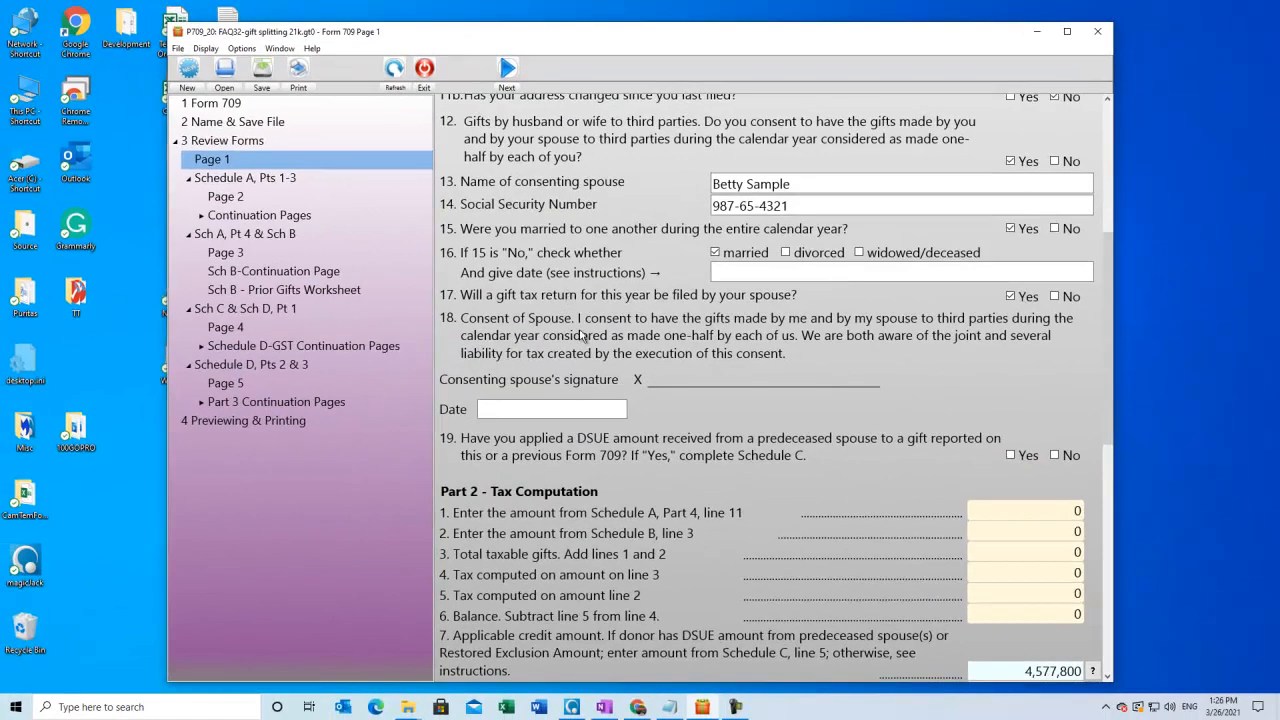
# Step: Open the return FAQ32-gift splitting 32k.gt0 and review the gift-splitting entries on its page 1
pyautogui.click(226, 72)
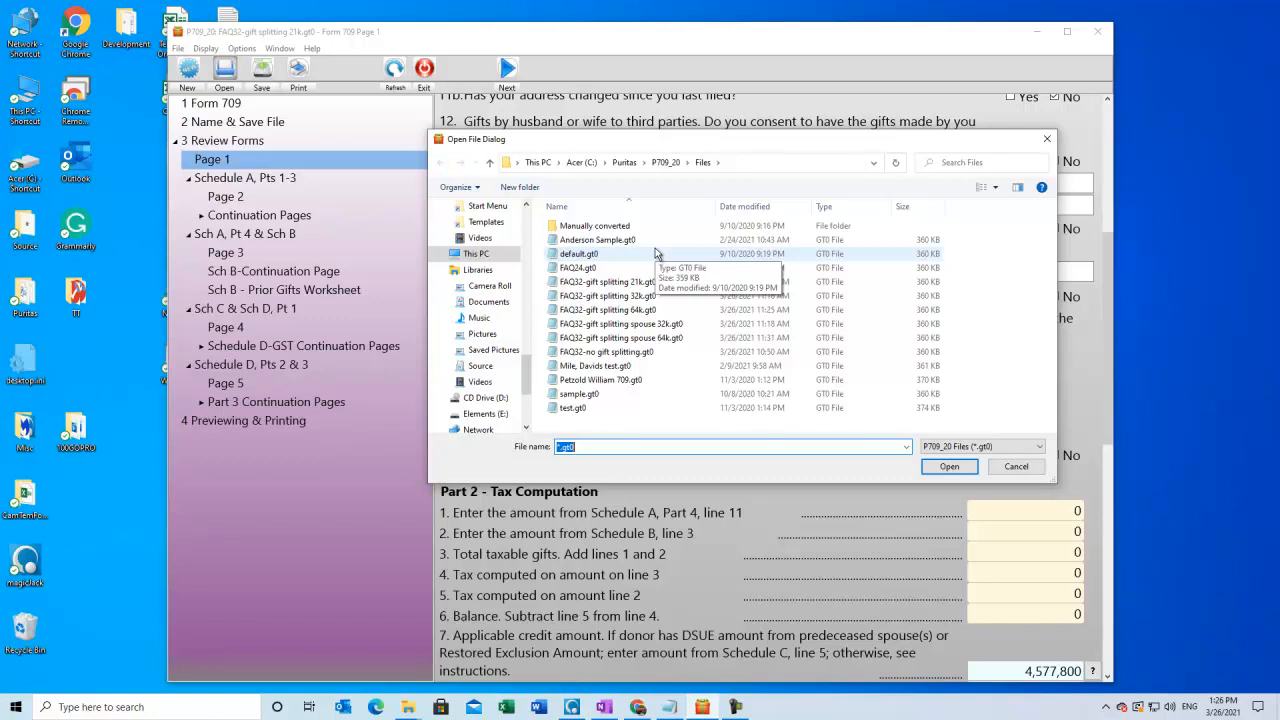
pyautogui.doubleClick(611, 295)
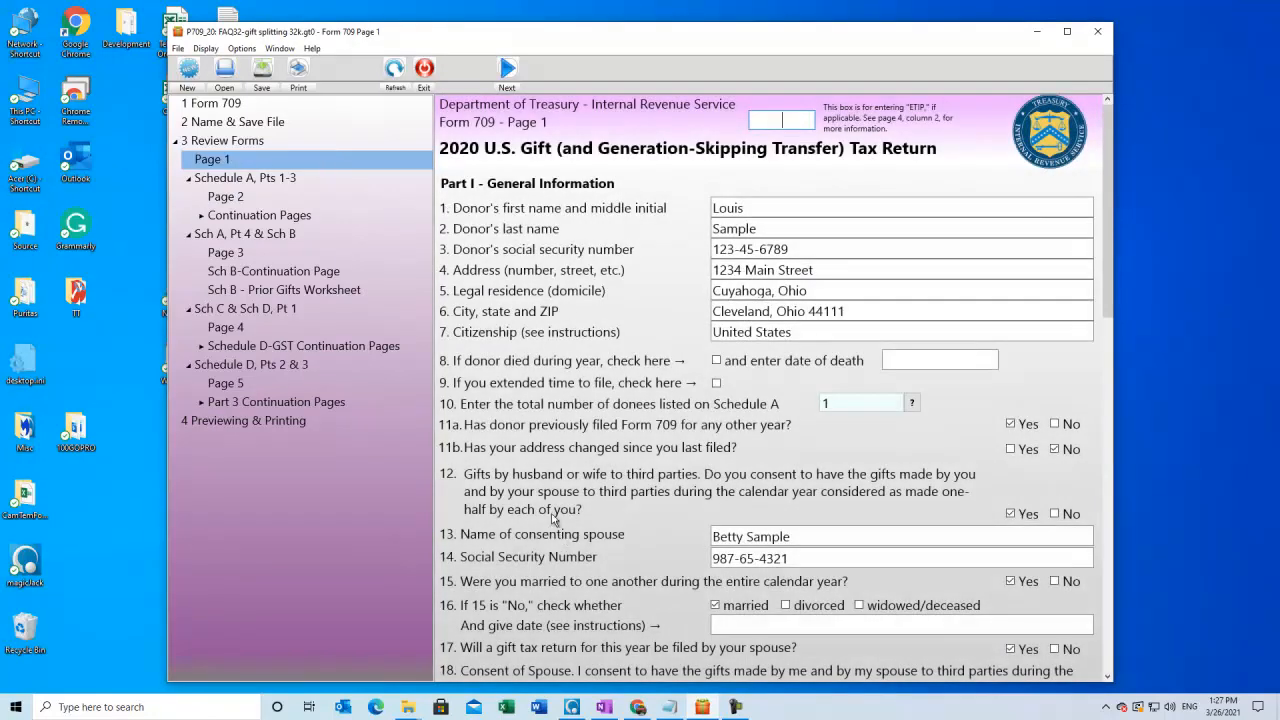
pyautogui.scroll(-3, 555, 522)
pyautogui.scroll(1, 555, 495)
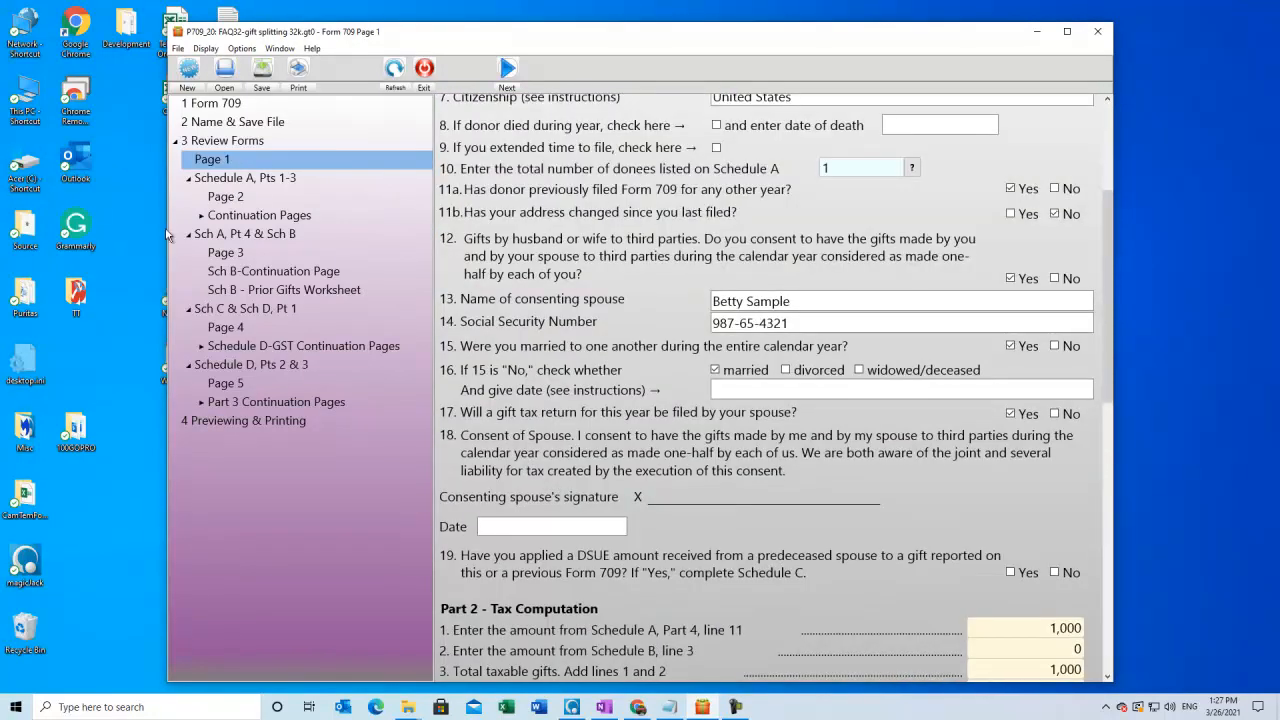
# Step: Review Schedule A on page 2 and the full Part 2 tax computation on page 1 of the 32k return
pyautogui.click(227, 198)
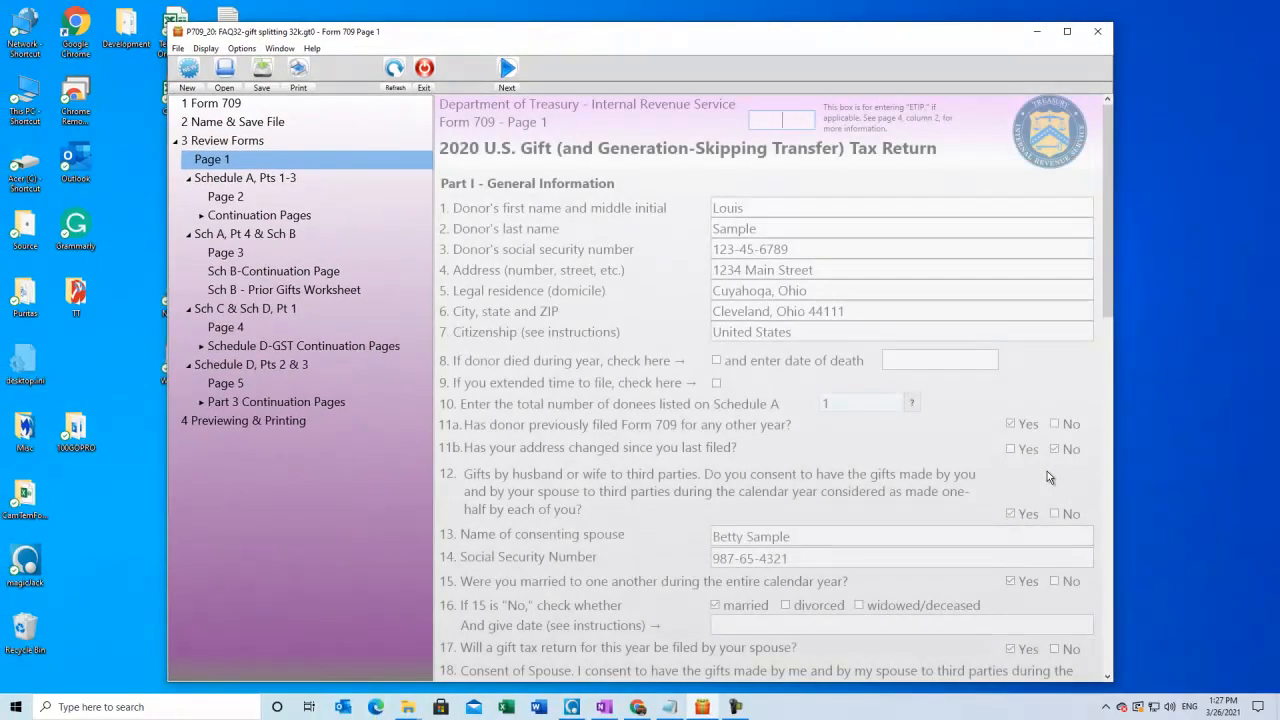
pyautogui.scroll(-5, 1047, 470)
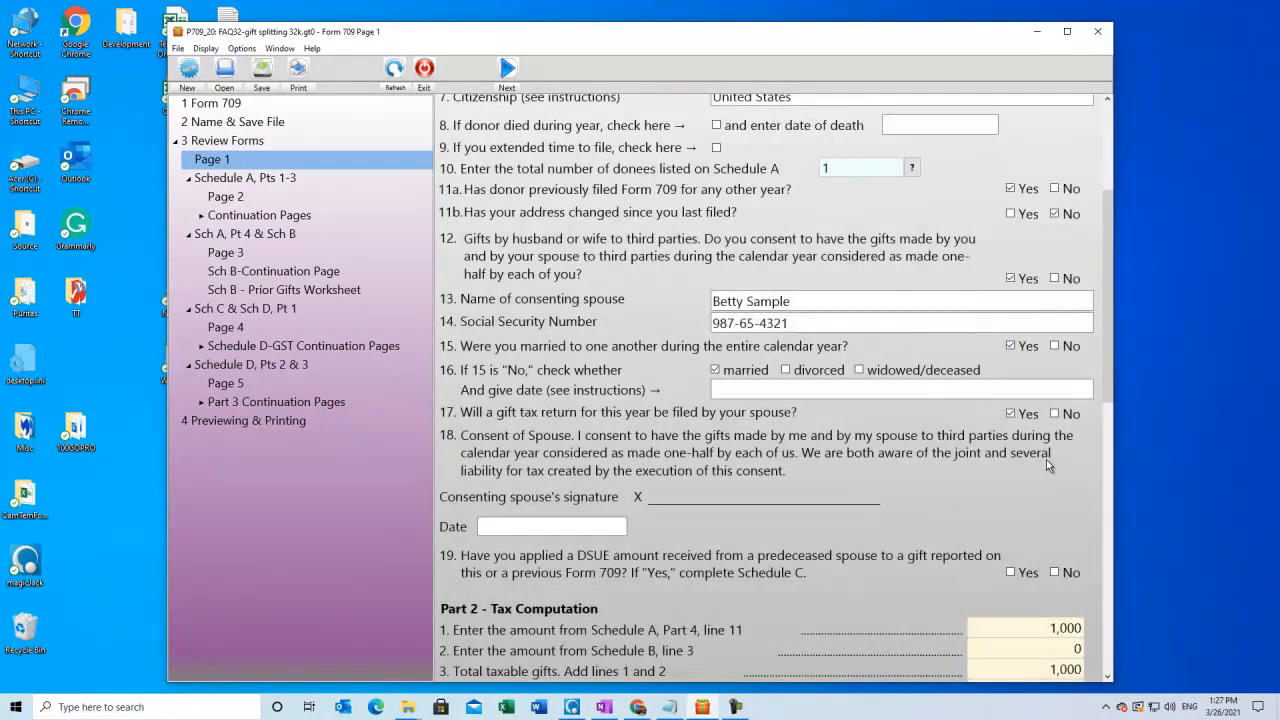
pyautogui.scroll(-5, 1042, 501)
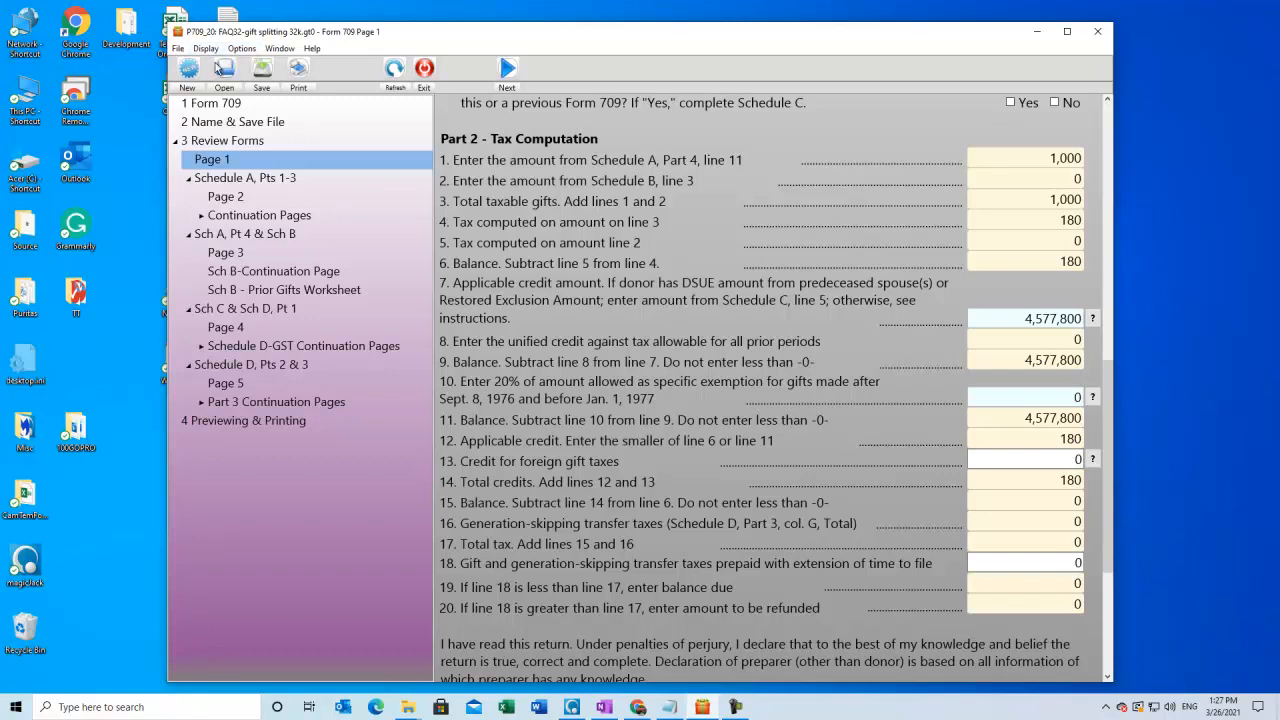
# Step: Open the spouse's return FAQ32-gift splitting spouse 32k.gt0 and review the donor, consenting spouse and tax computation entries on page 1
pyautogui.click(224, 68)
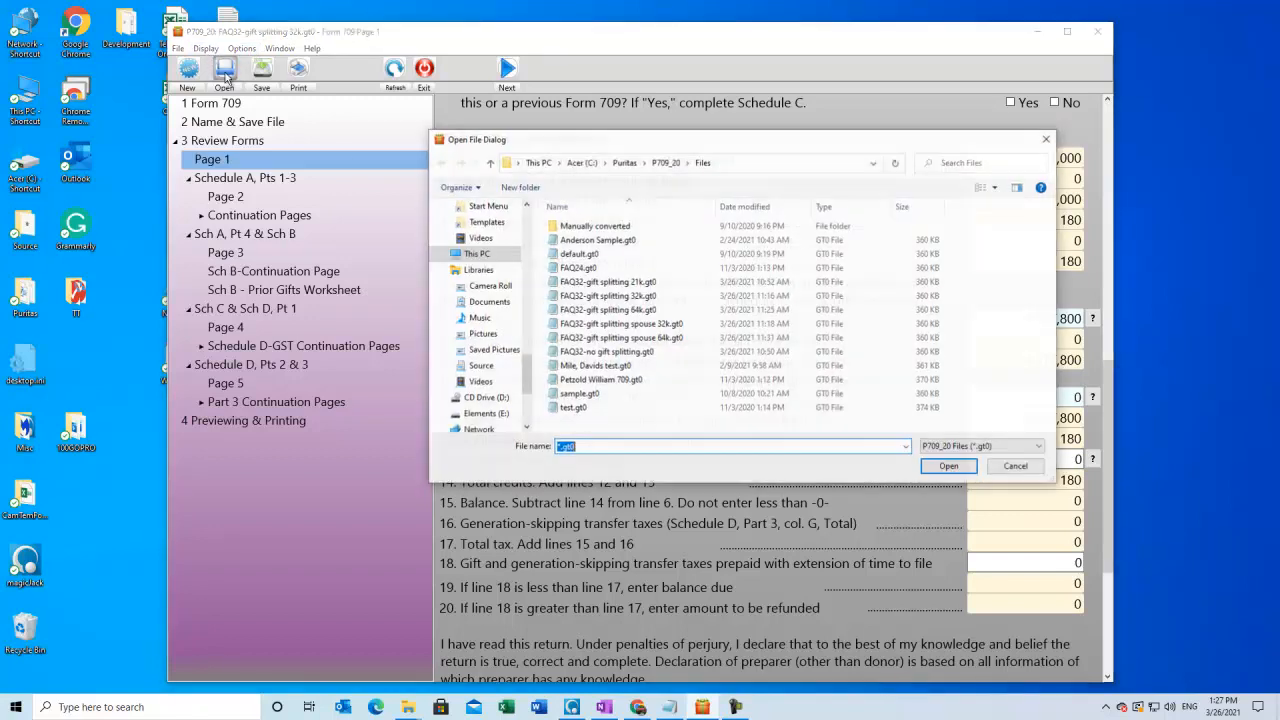
pyautogui.doubleClick(636, 325)
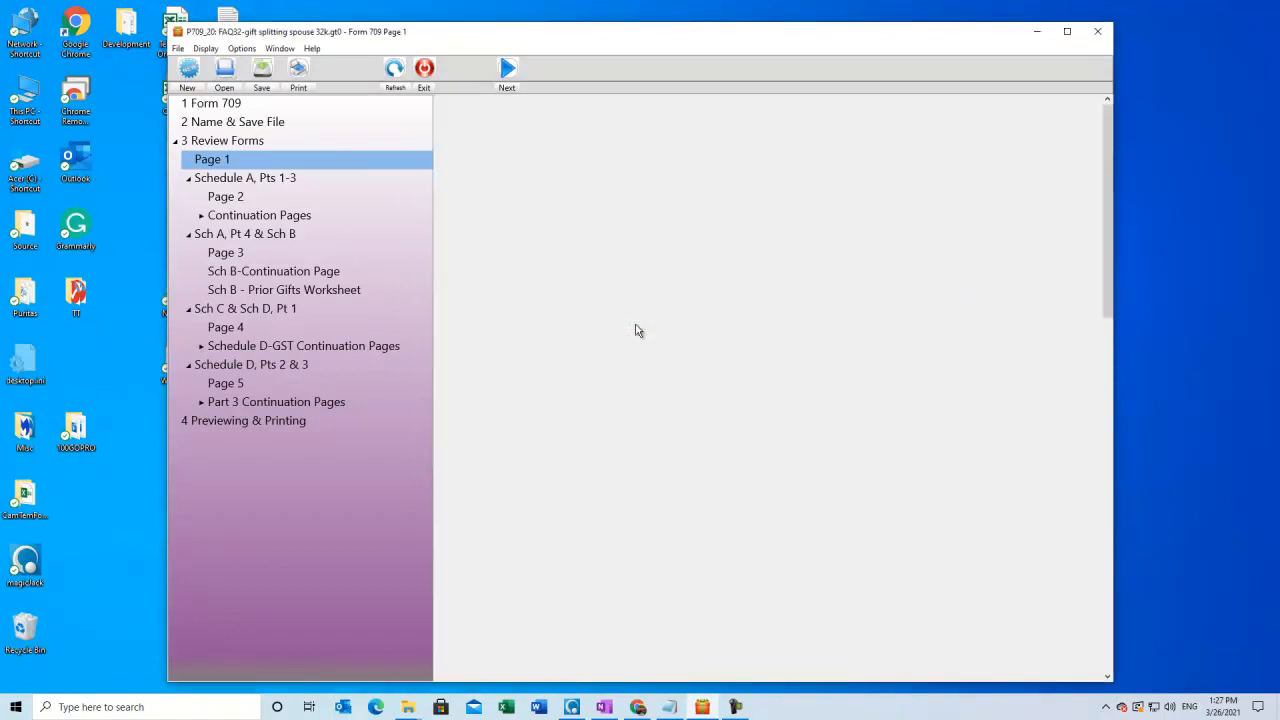
pyautogui.scroll(-5, 867, 398)
pyautogui.scroll(5, 867, 398)
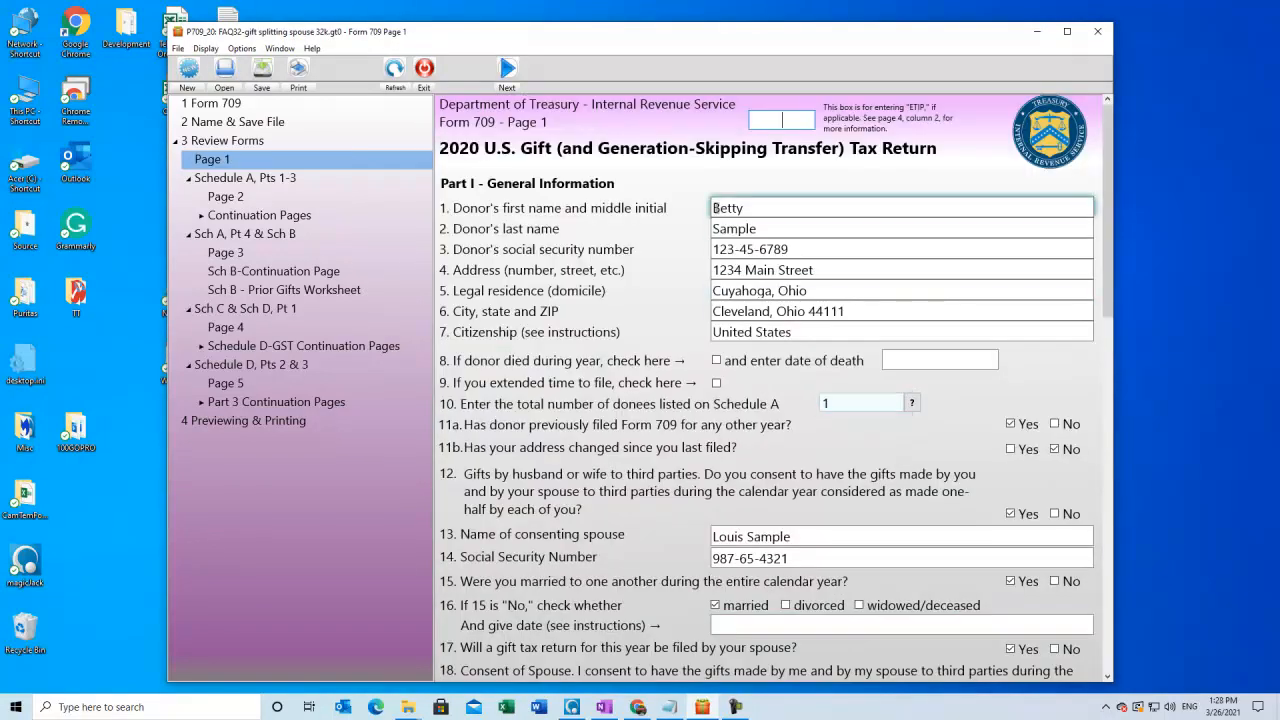
pyautogui.scroll(-6, 828, 391)
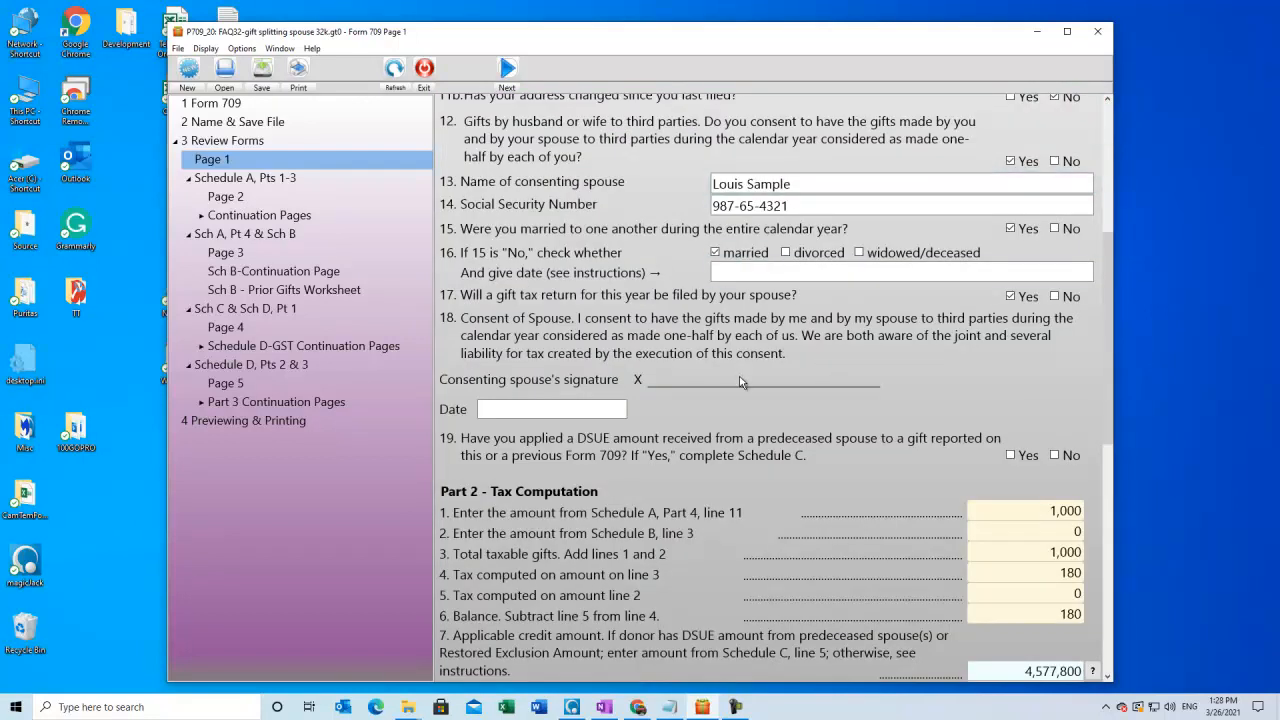
# Step: Examine the gifts made by spouse in Schedule A on page 2 and the taxable gift reconciliation on page 3 of the spouse's 32k return
pyautogui.click(236, 182)
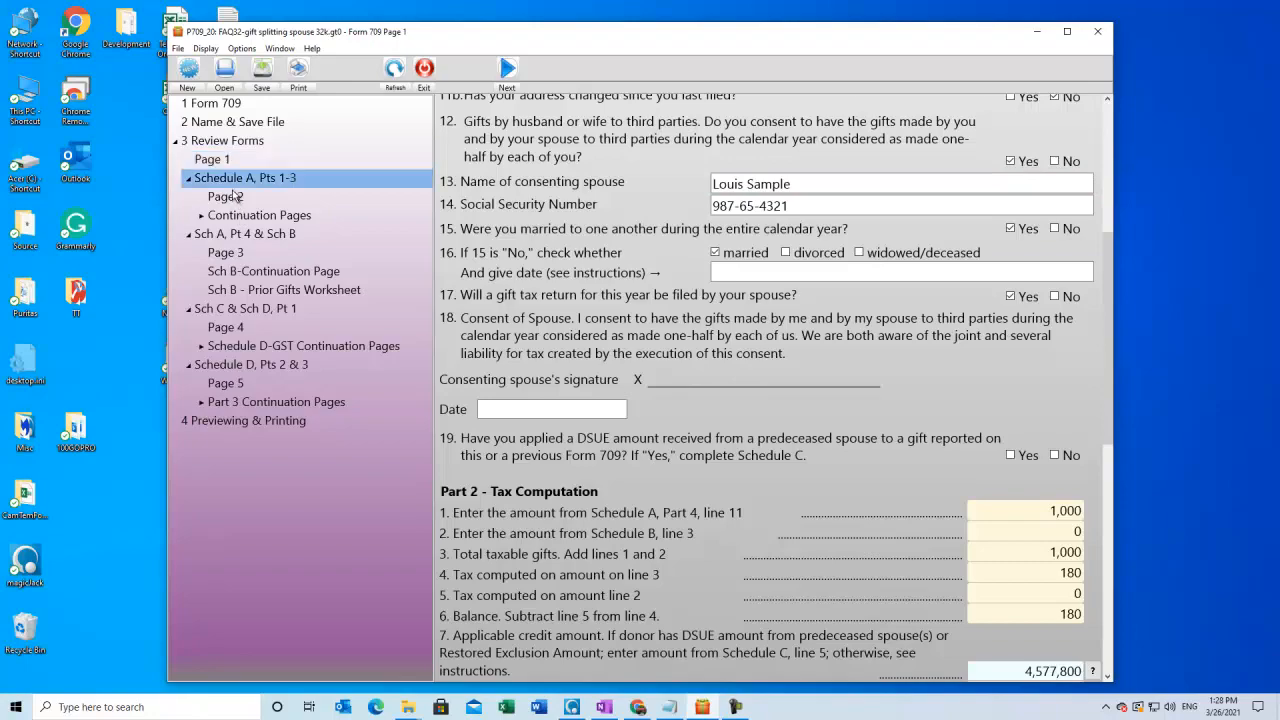
pyautogui.click(228, 198)
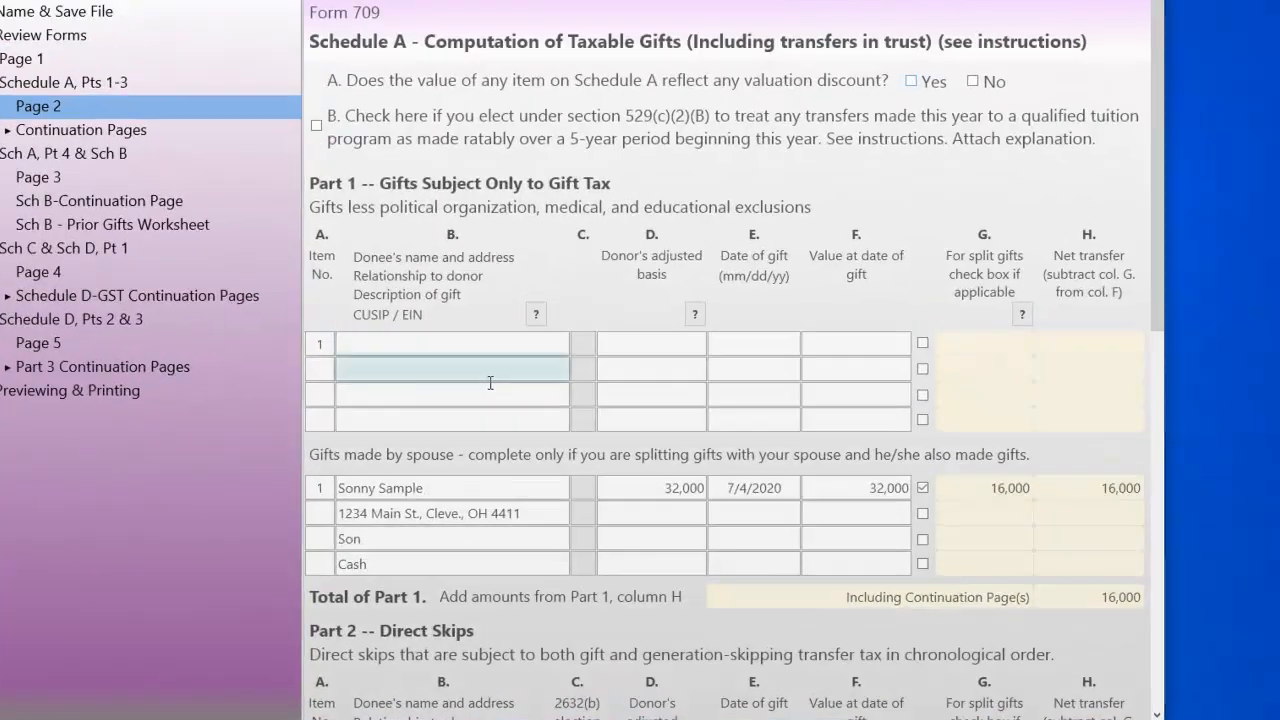
pyautogui.scroll(-5, 306, 267)
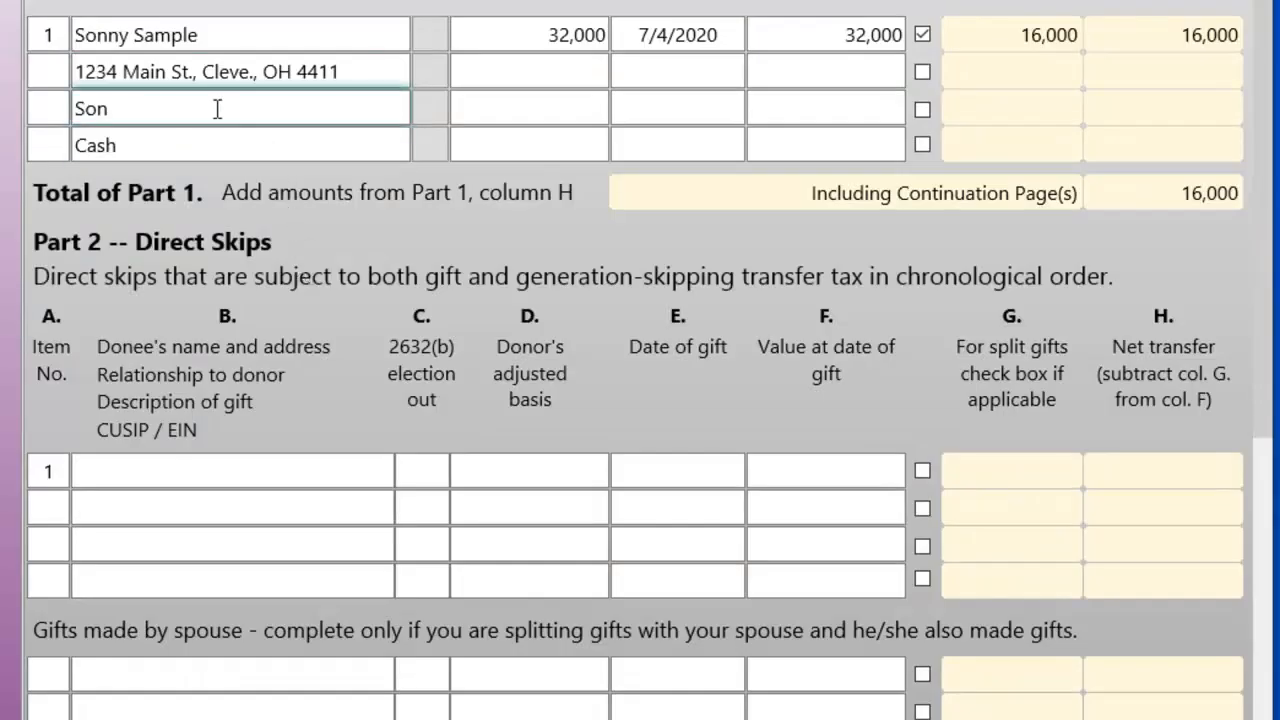
pyautogui.scroll(3, 178, 169)
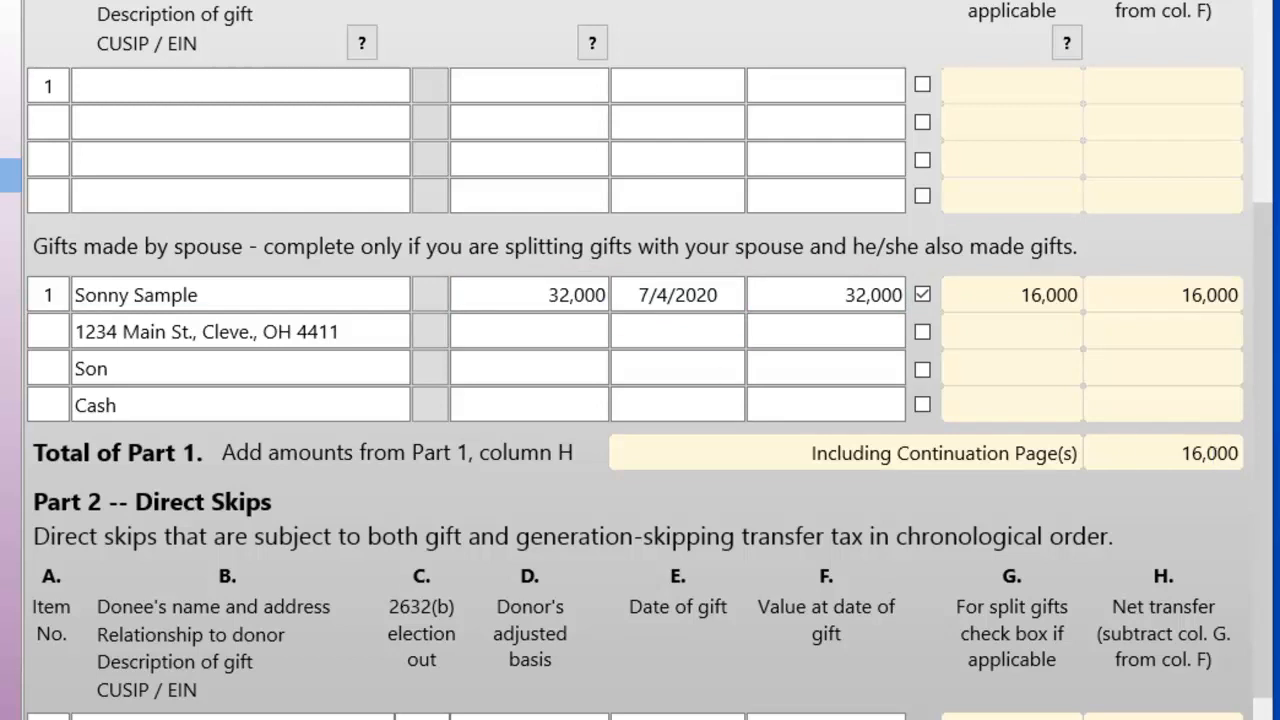
pyautogui.click(10, 278)
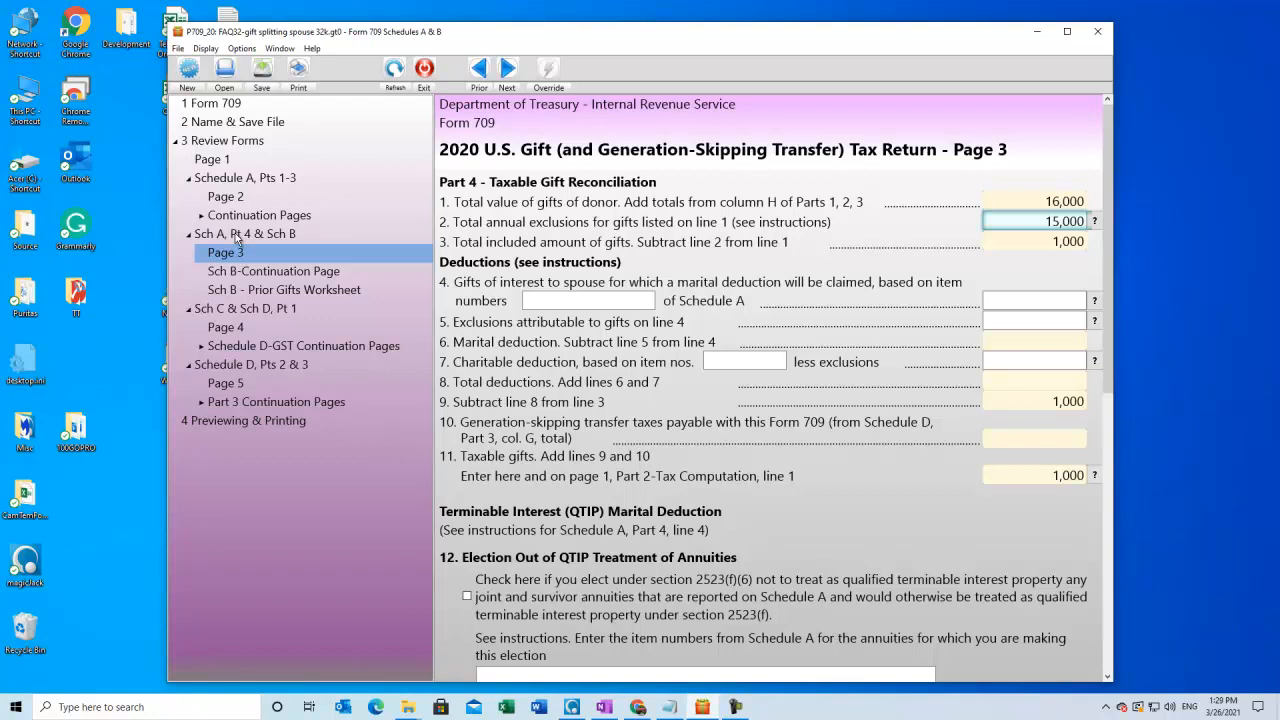
# Step: Open the return FAQ32-gift splitting 64k.gt0 and review its page 1 tax computation and the Schedule A gifts on page 2
pyautogui.click(232, 90)
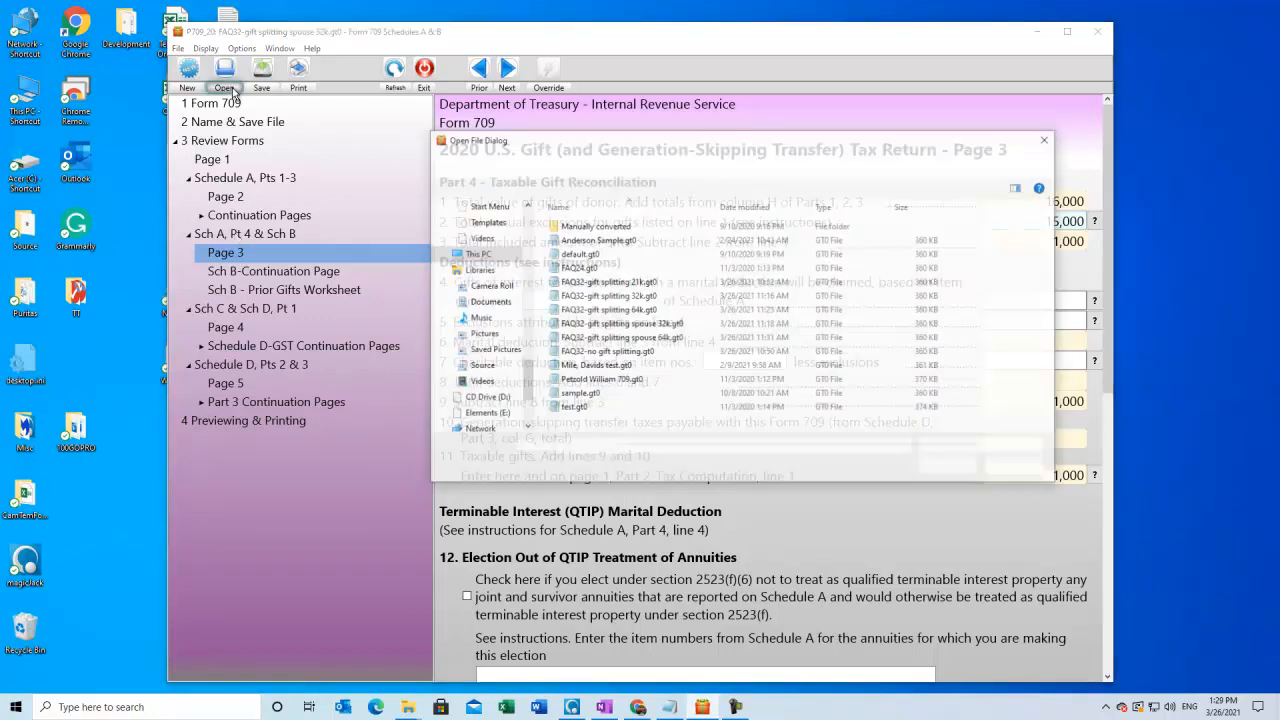
pyautogui.doubleClick(619, 311)
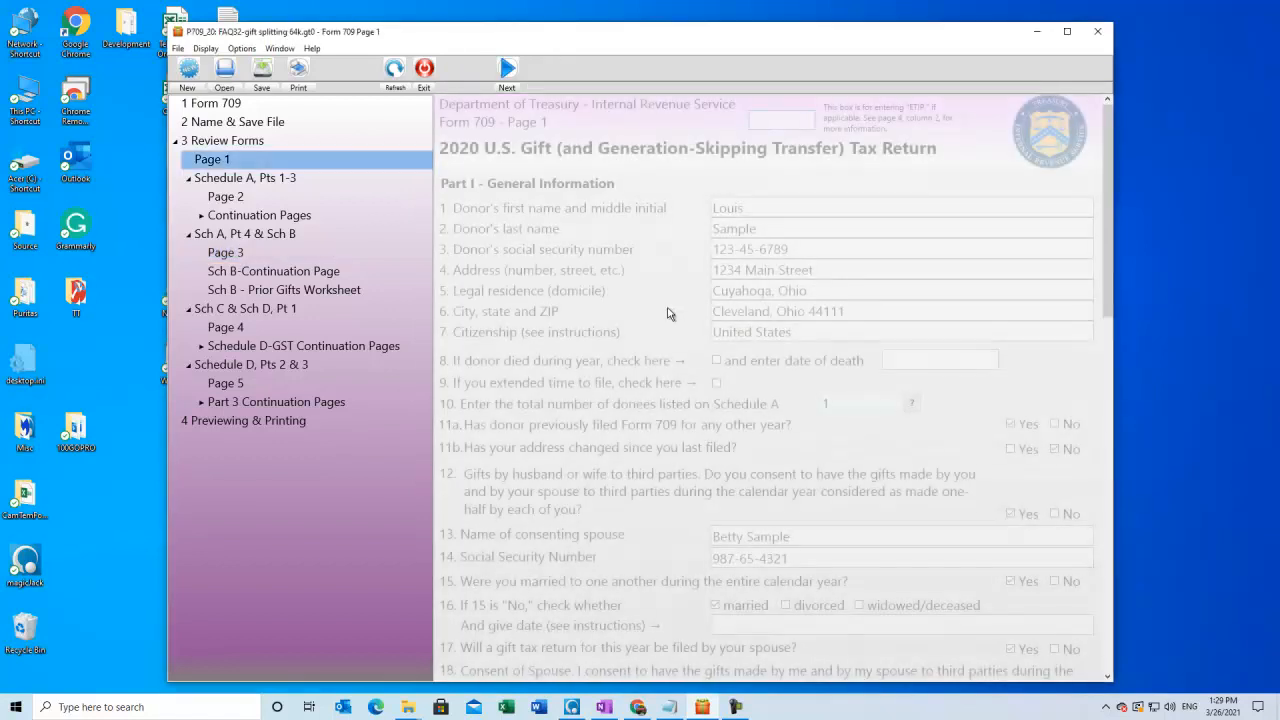
pyautogui.scroll(-5, 669, 311)
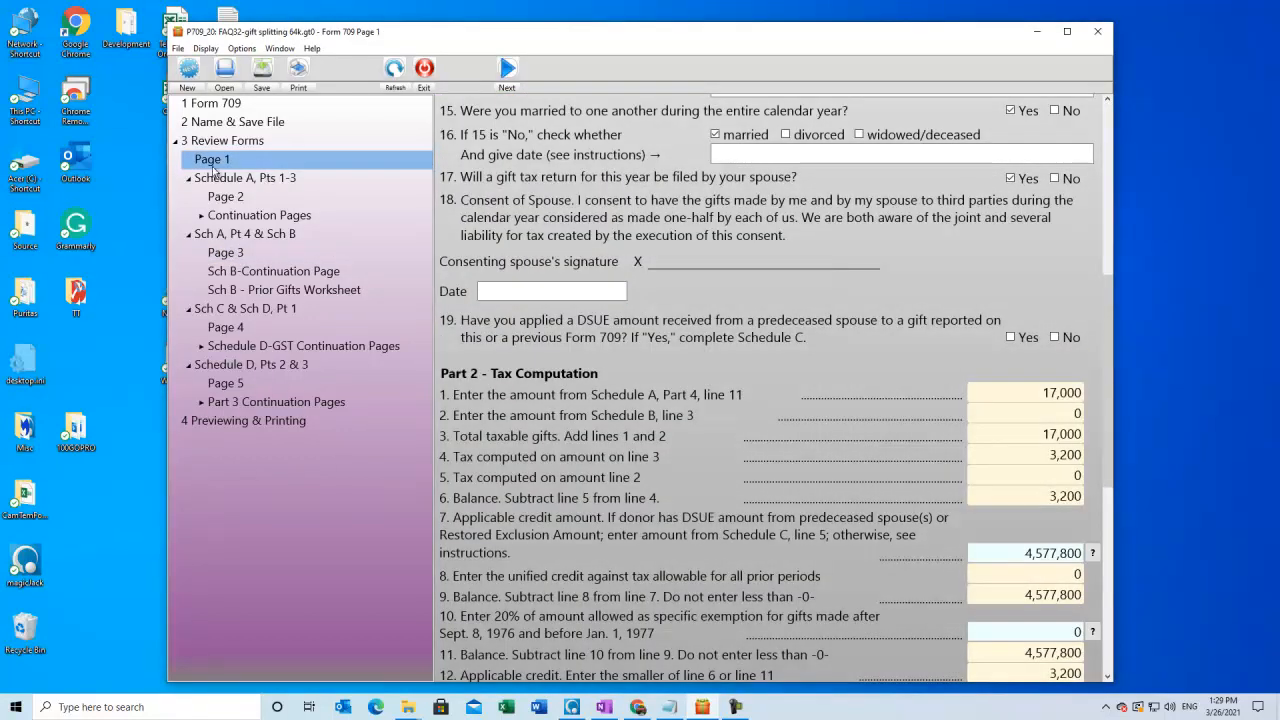
pyautogui.click(216, 200)
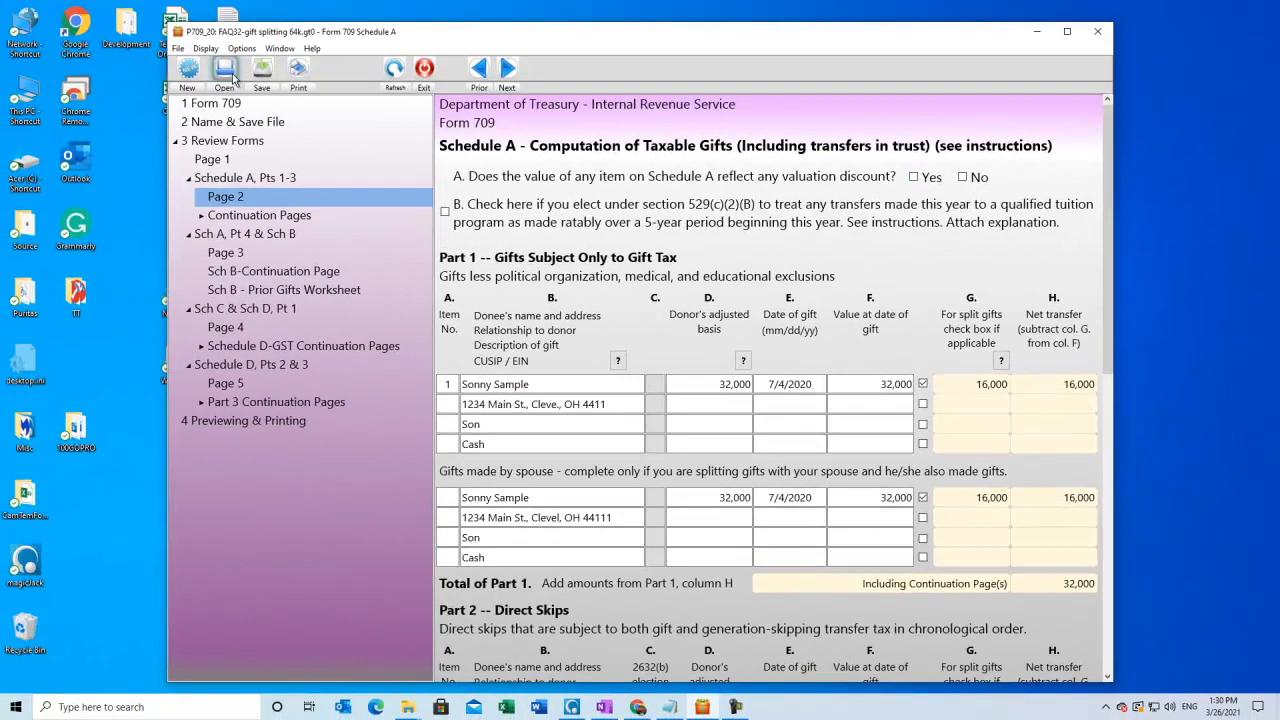
# Step: Open the spouse's return FAQ32-gift splitting spouse 64k.gt0 and review the general information and tax computation on page 1
pyautogui.click(234, 77)
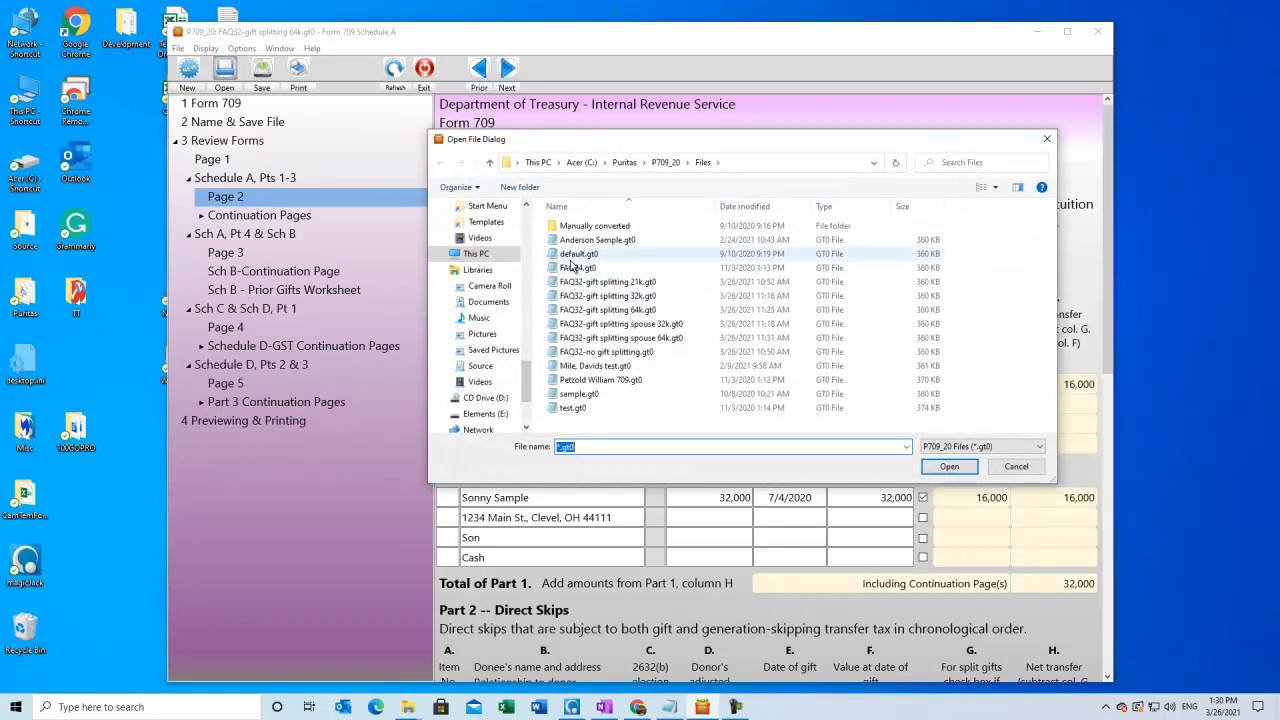
pyautogui.doubleClick(606, 339)
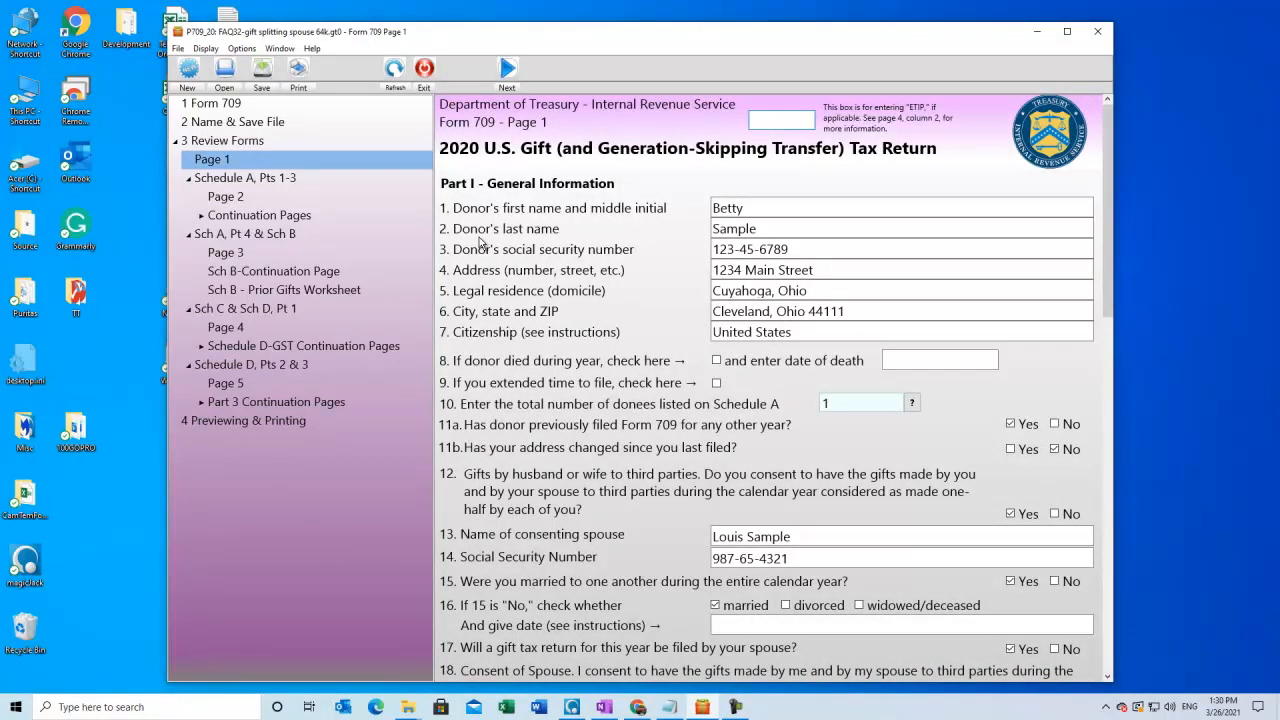
pyautogui.scroll(-5, 680, 310)
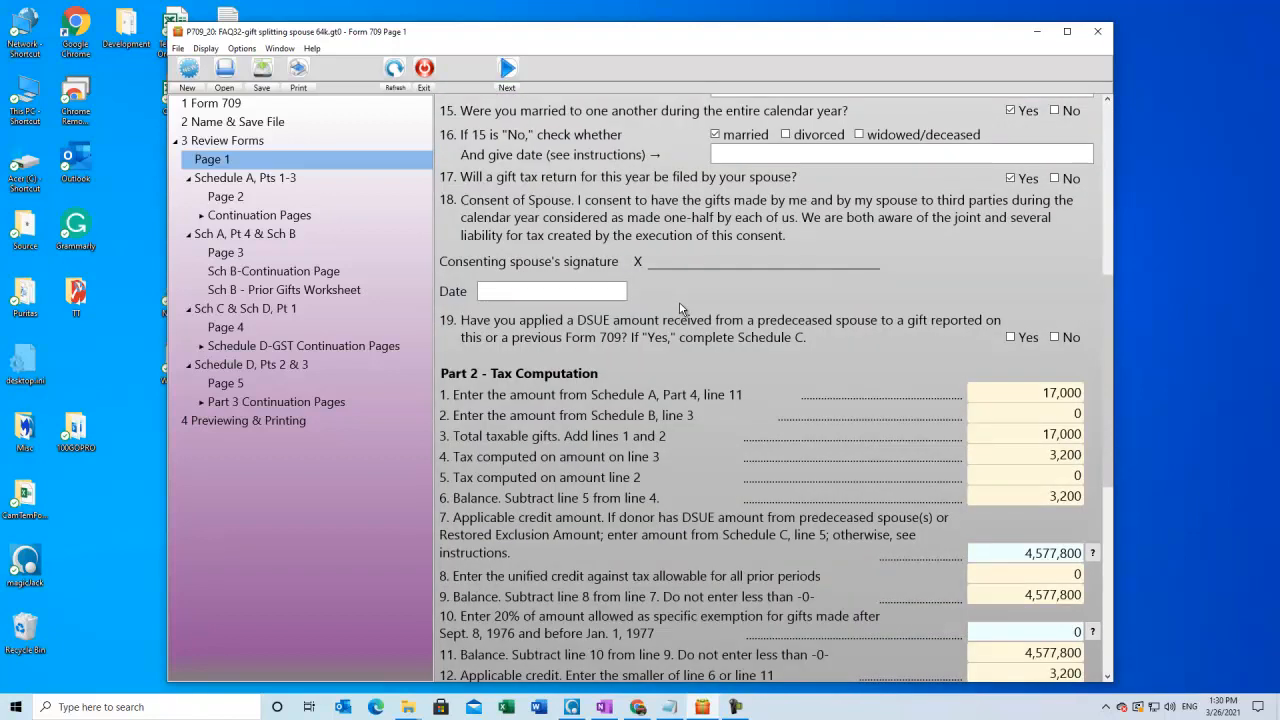
pyautogui.scroll(5, 680, 310)
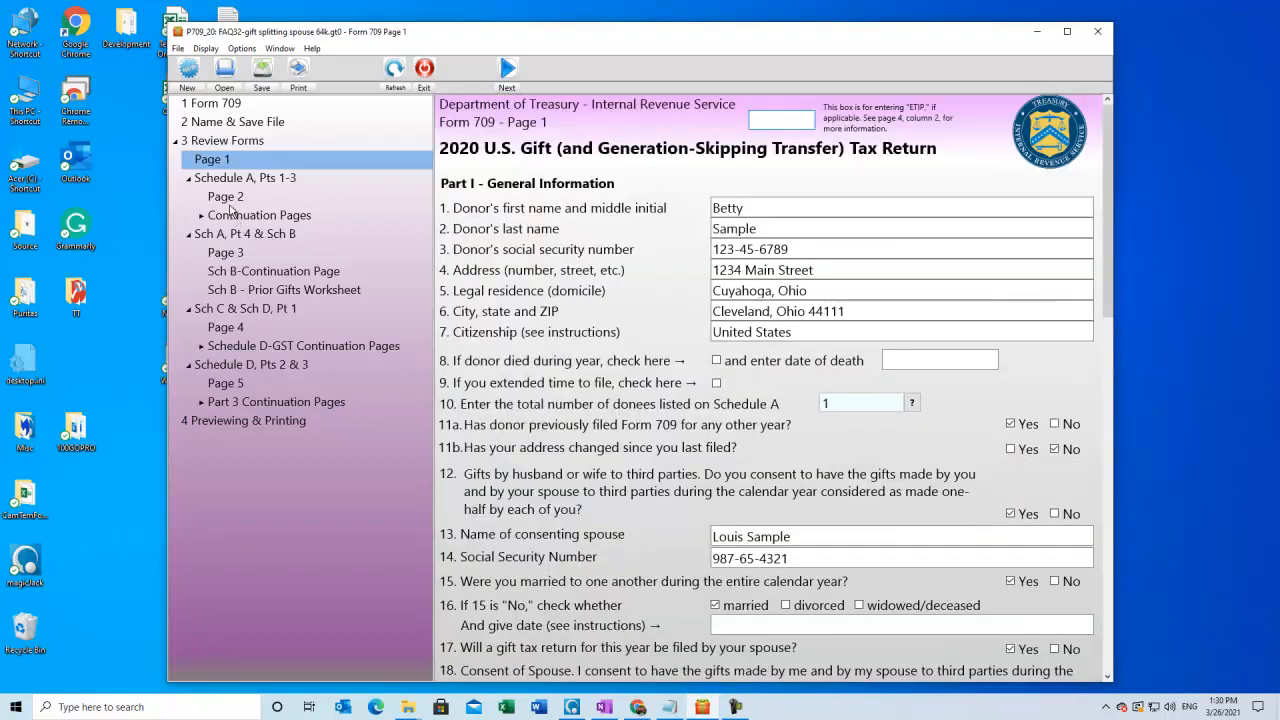
# Step: Examine the donor's gifts and the gifts made by spouse in Schedule A, Part 1 on page 2 of the spouse's 64k return
pyautogui.click(231, 198)
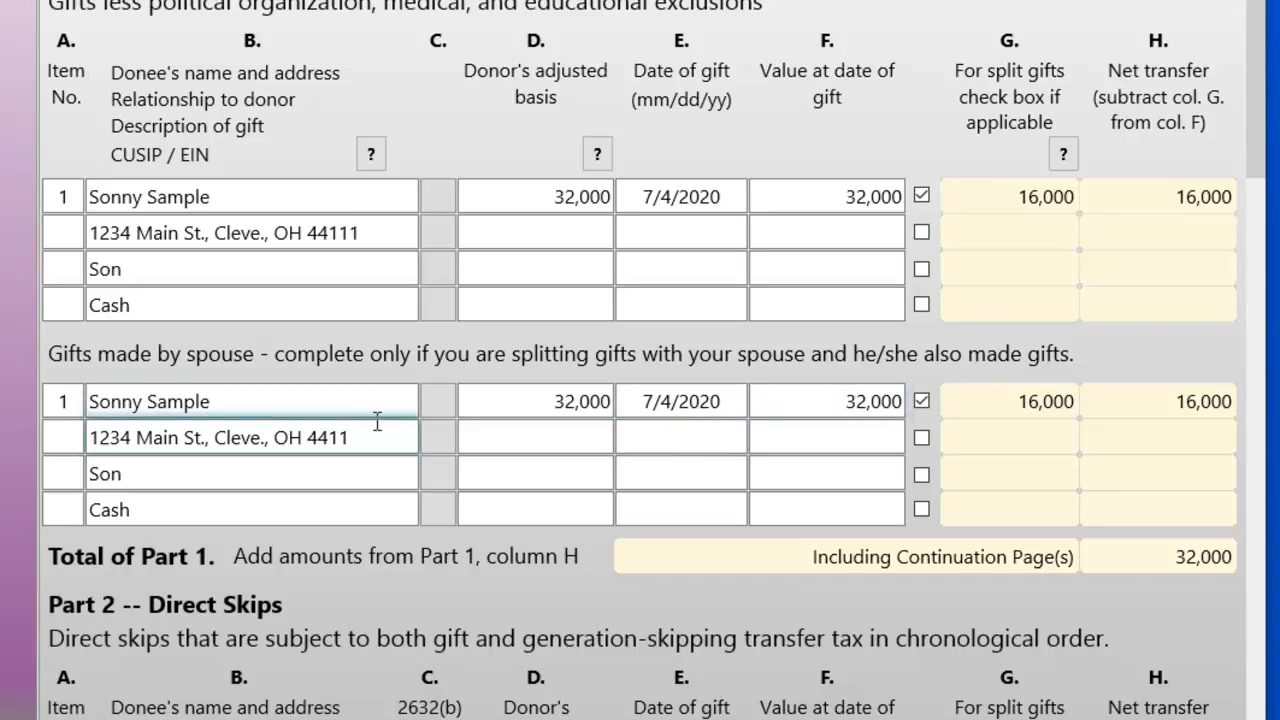
pyautogui.moveTo(380, 202)
pyautogui.mouseDown()
pyautogui.moveTo(530, 198)
pyautogui.moveTo(476, 228)
pyautogui.mouseUp()
pyautogui.moveTo(380, 406); pyautogui.dragTo(528, 400)
pyautogui.moveTo(528, 400); pyautogui.dragTo(476, 430)
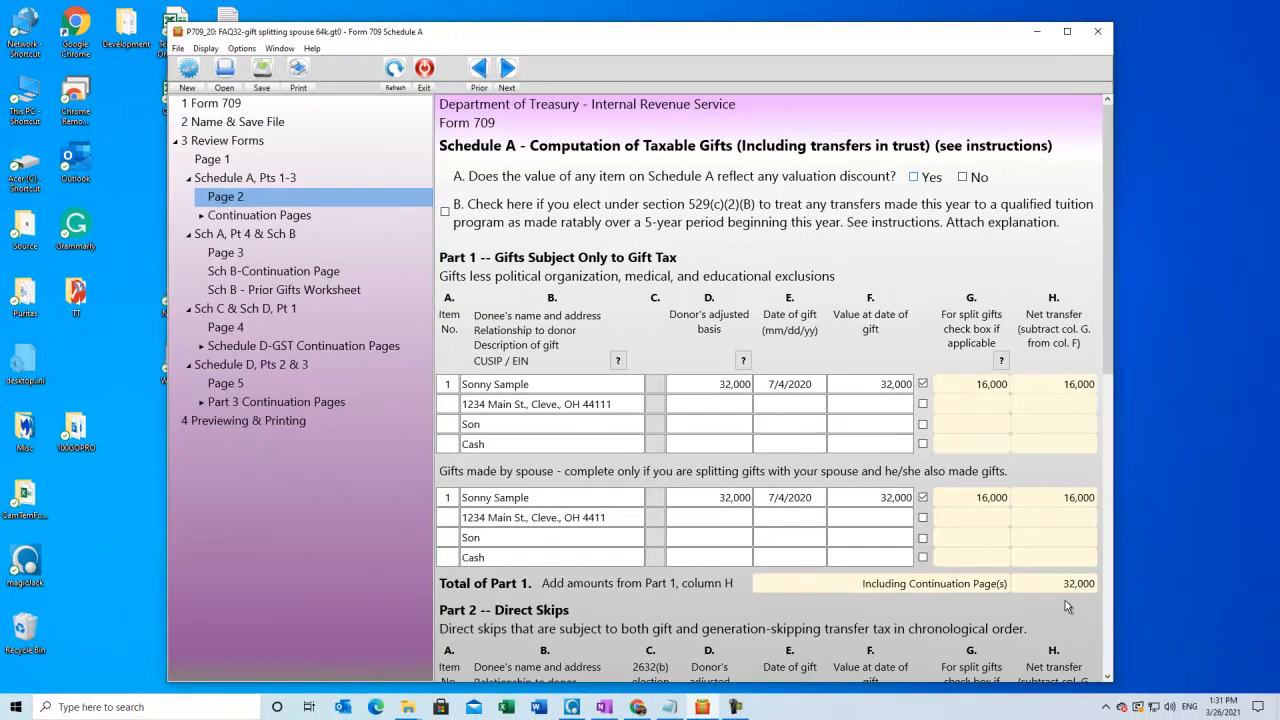
pyautogui.scroll(-2, 1065, 600)
pyautogui.scroll(1, 1063, 598)
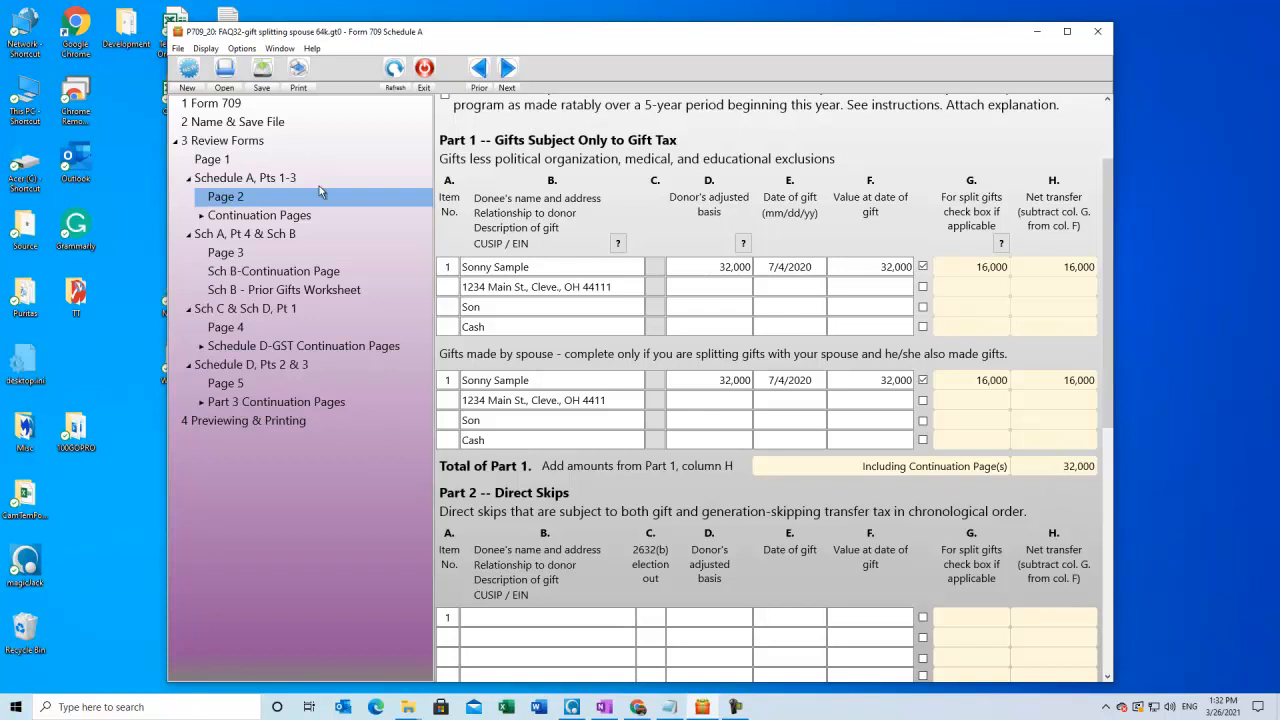
# Step: Review page 3 of the spouse's 64k return and the applicable credit amount in the page 1 tax computation
pyautogui.click(240, 252)
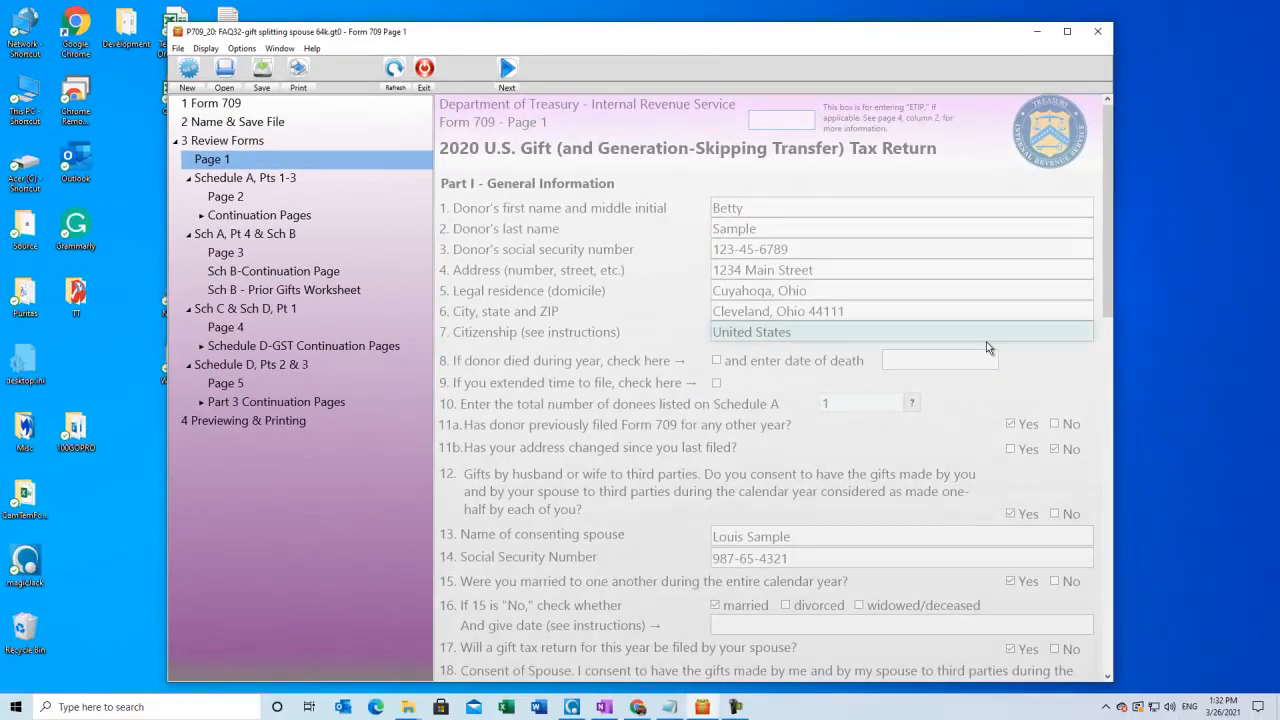
pyautogui.scroll(-15, 986, 347)
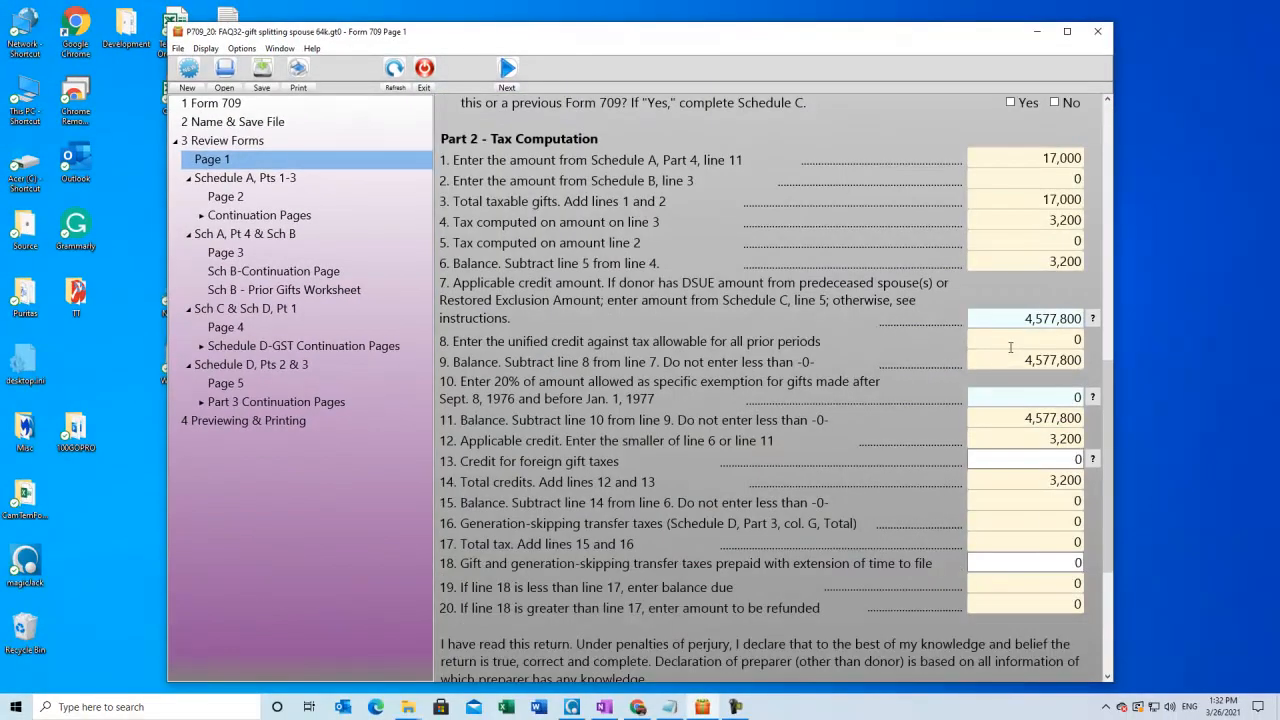
pyautogui.click(1042, 326)
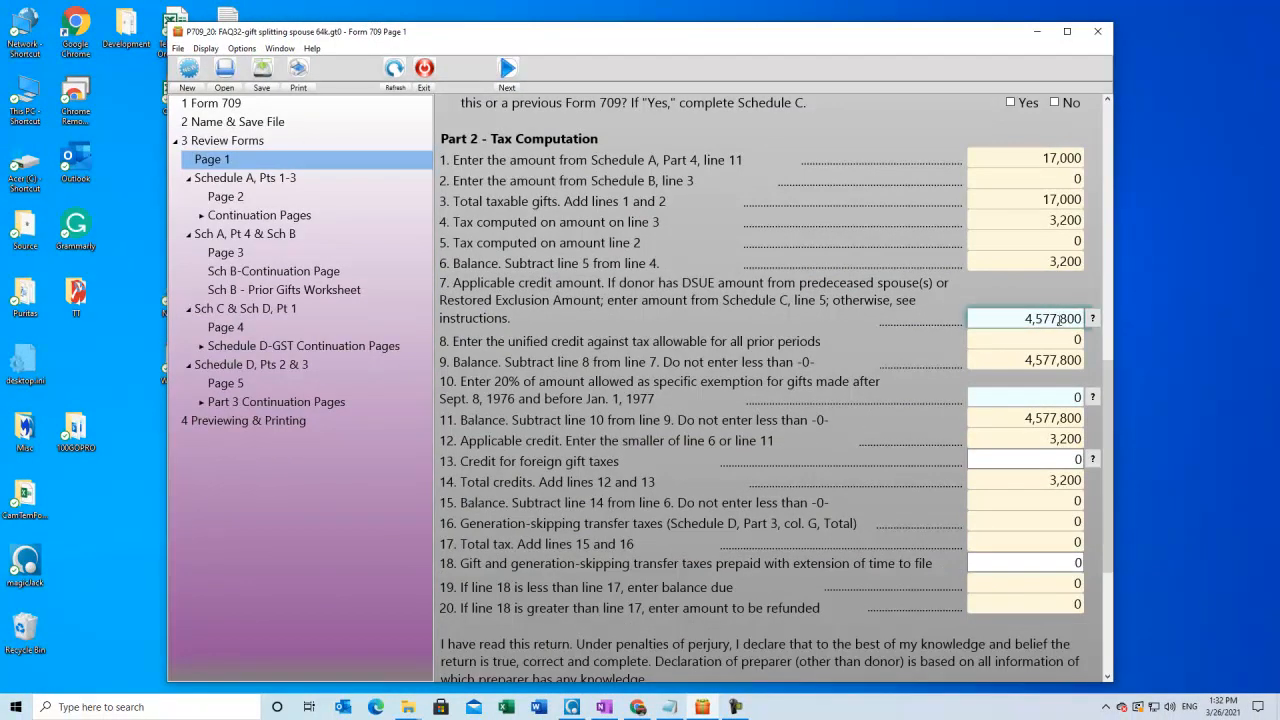